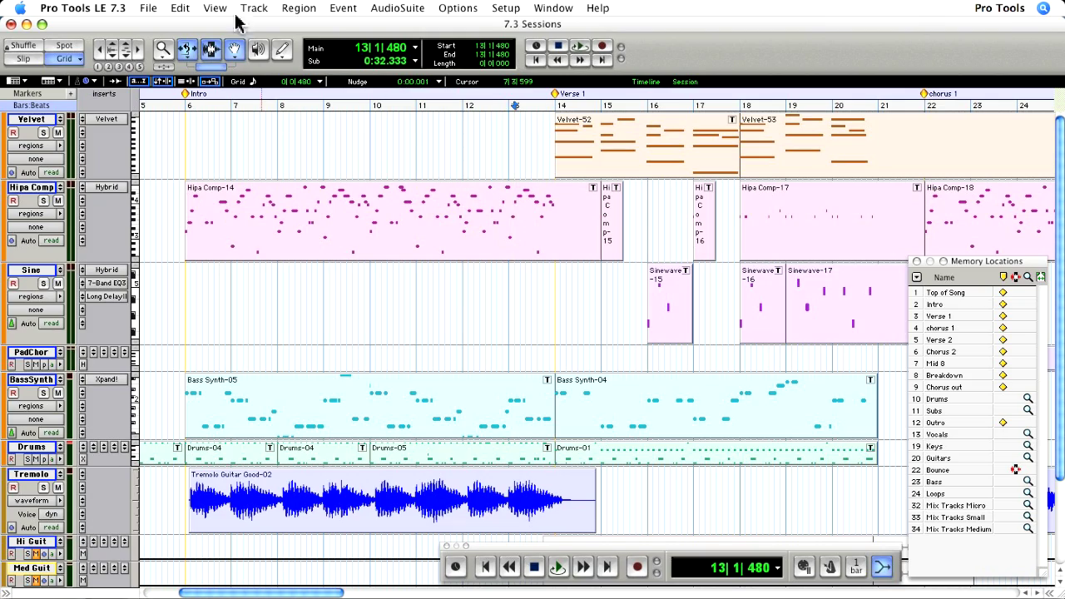
# Step: Show the Key Signature ruler in the Edit window
pyautogui.click(214, 7)
pyautogui.moveTo(236, 76)
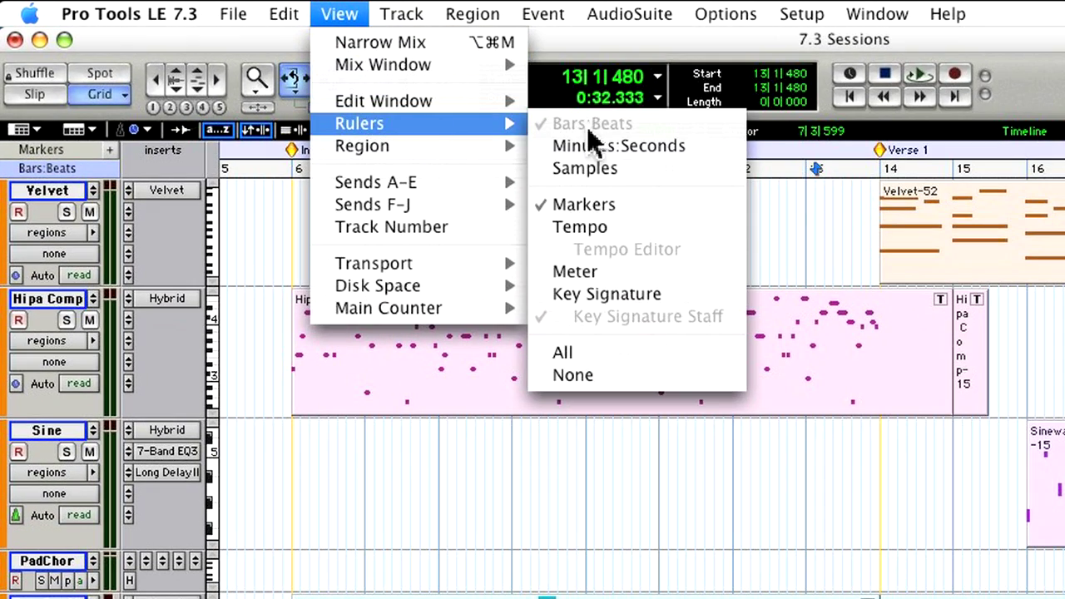
pyautogui.click(633, 296)
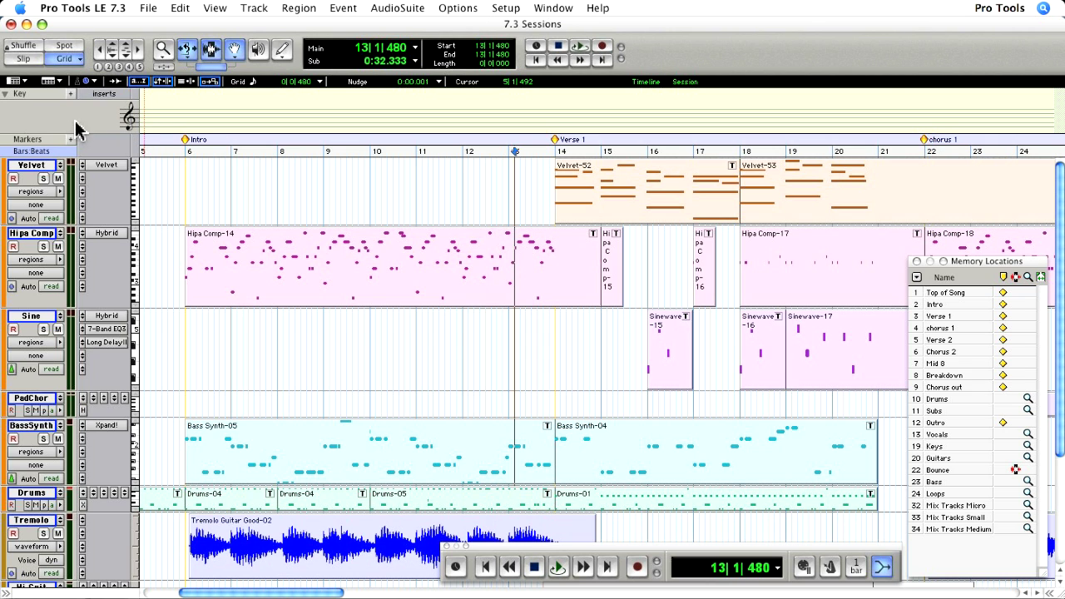
# Step: Set the song's key signature to D minor, leaving pitched-track transposition off
pyautogui.click(71, 94)
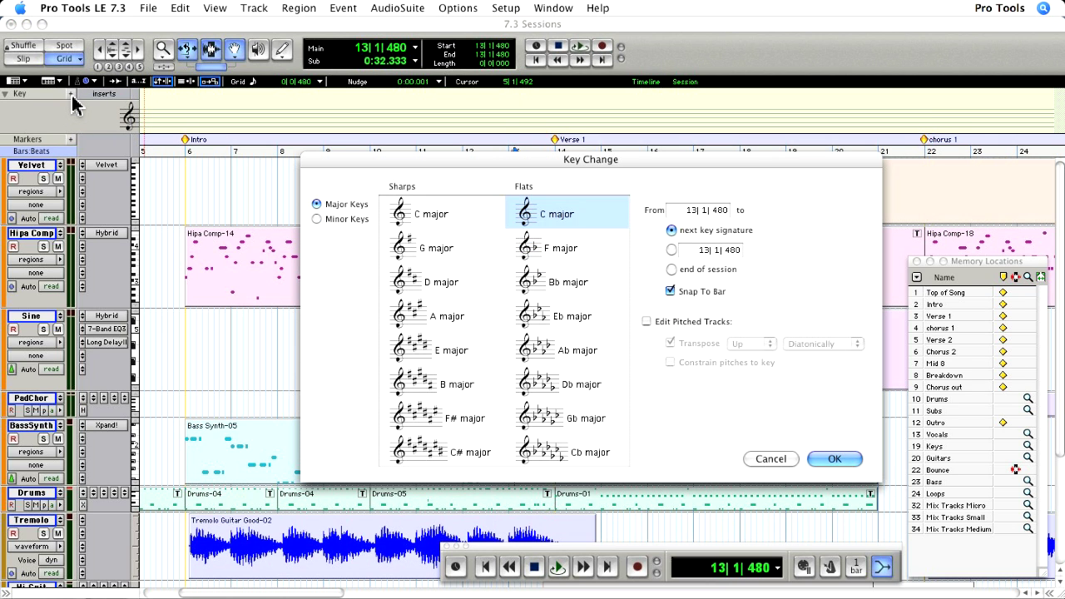
pyautogui.press('Return')
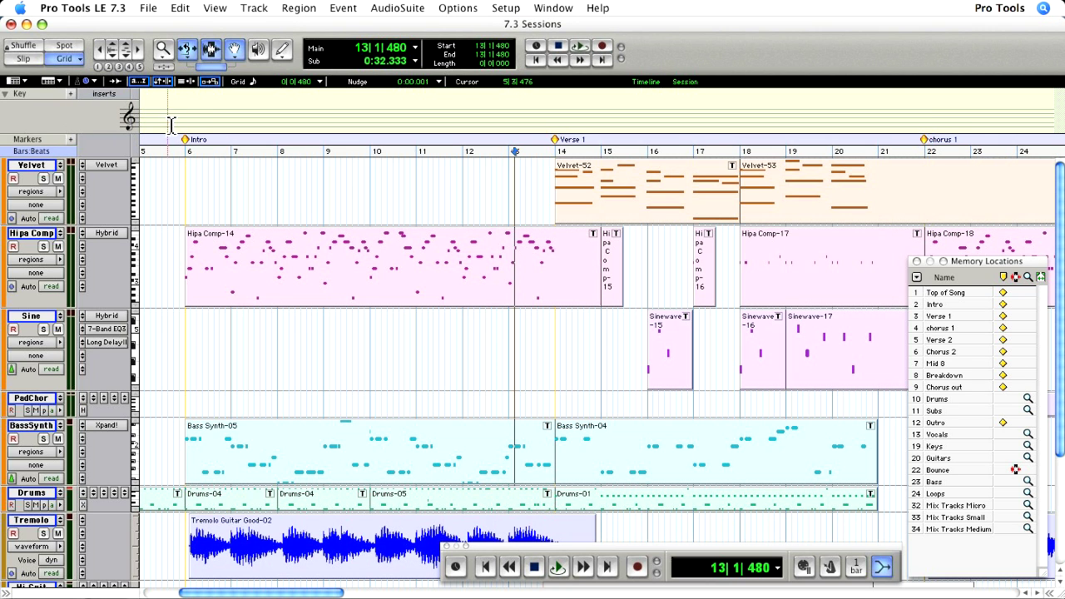
pyautogui.doubleClick(191, 119)
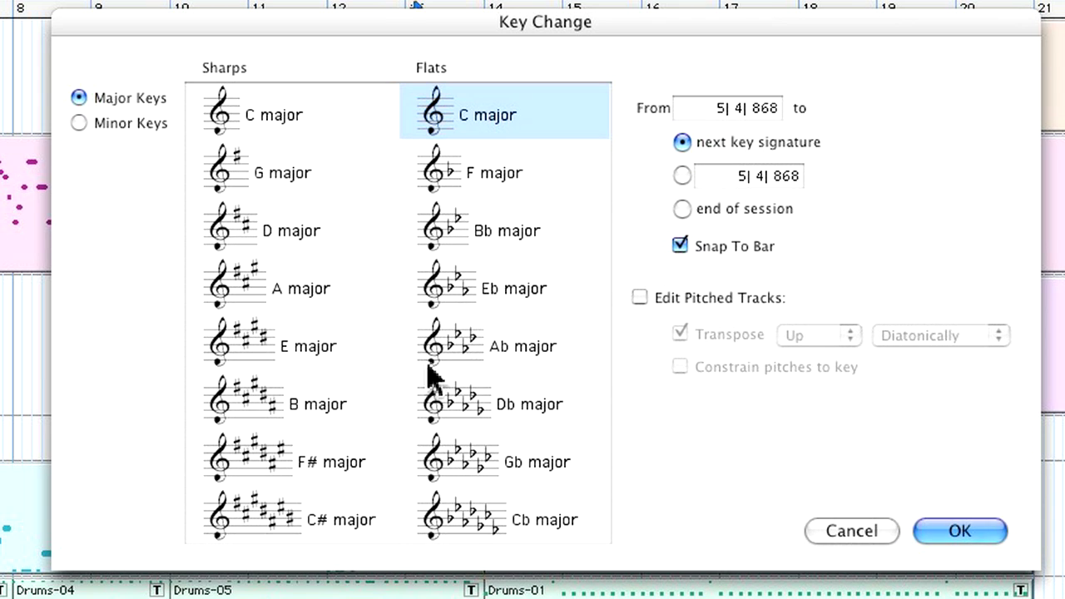
pyautogui.click(138, 125)
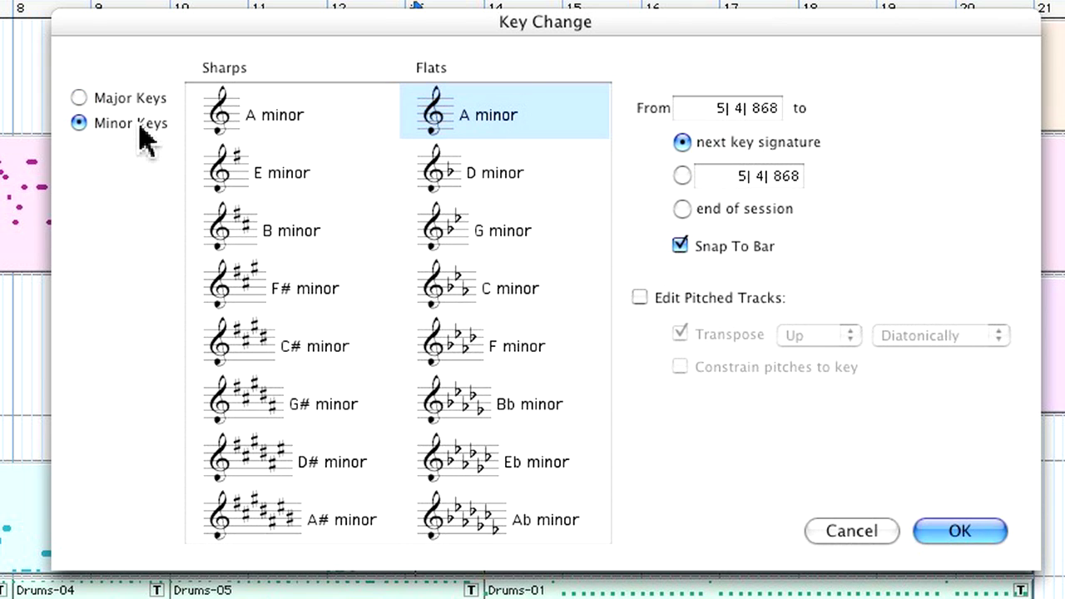
pyautogui.click(502, 179)
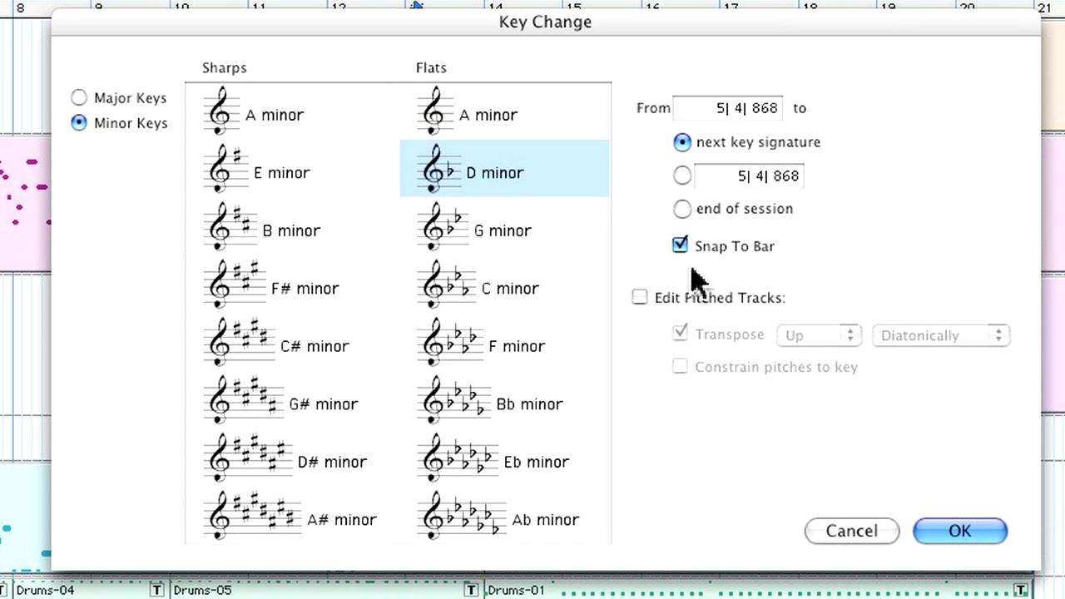
pyautogui.click(671, 299)
pyautogui.click(670, 299)
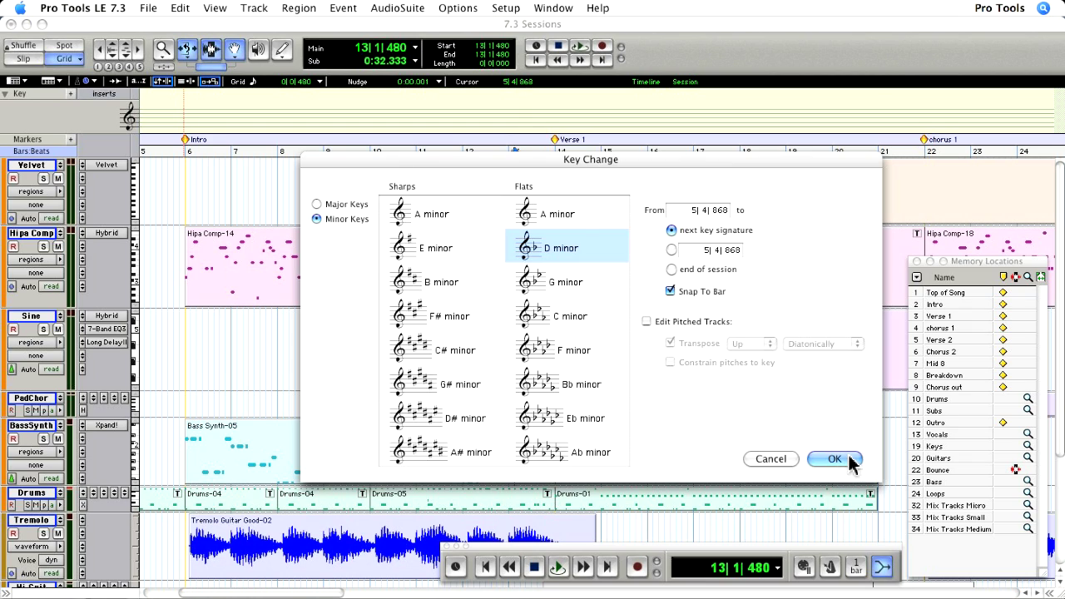
pyautogui.click(835, 459)
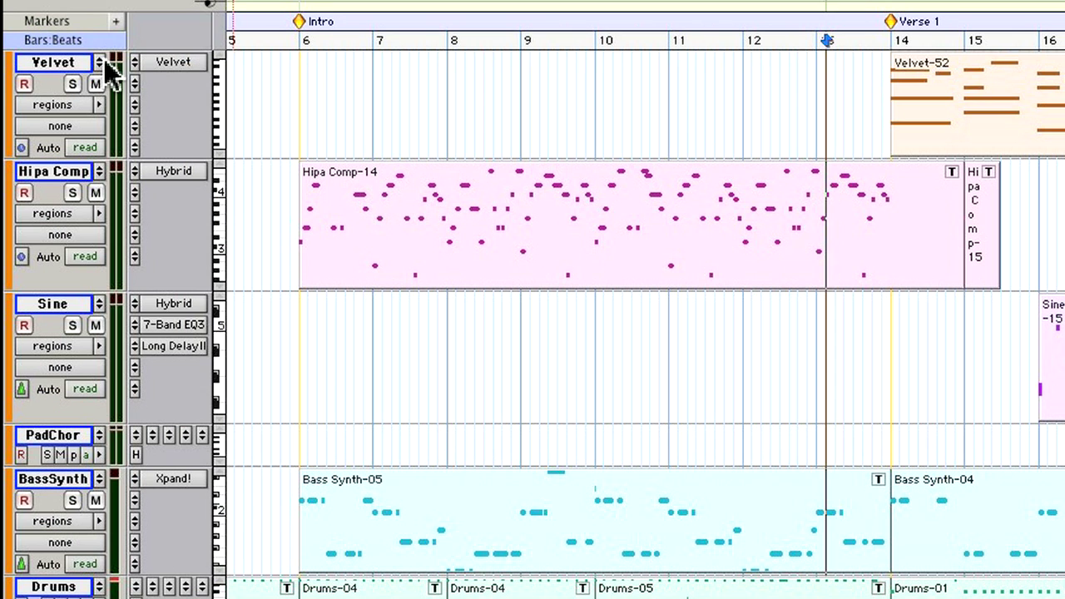
pyautogui.click(61, 164)
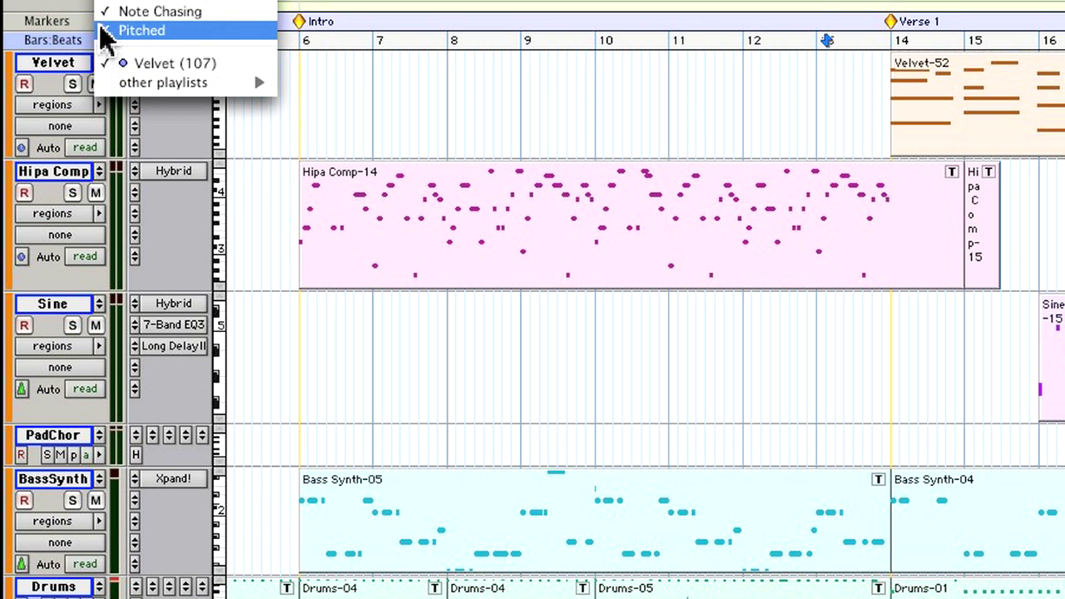
pyautogui.click(385, 53)
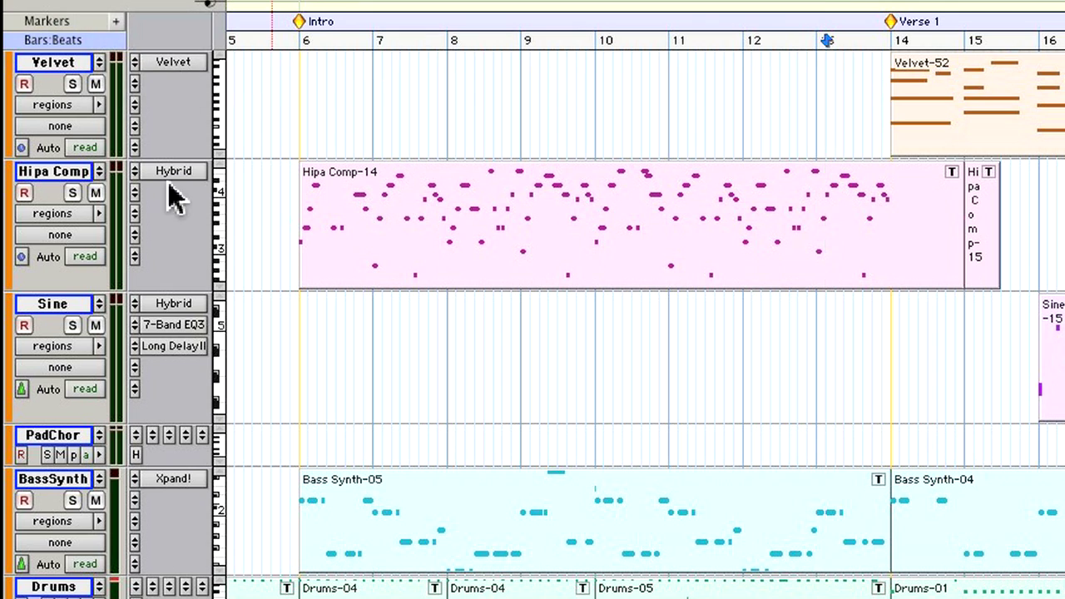
pyautogui.click(99, 172)
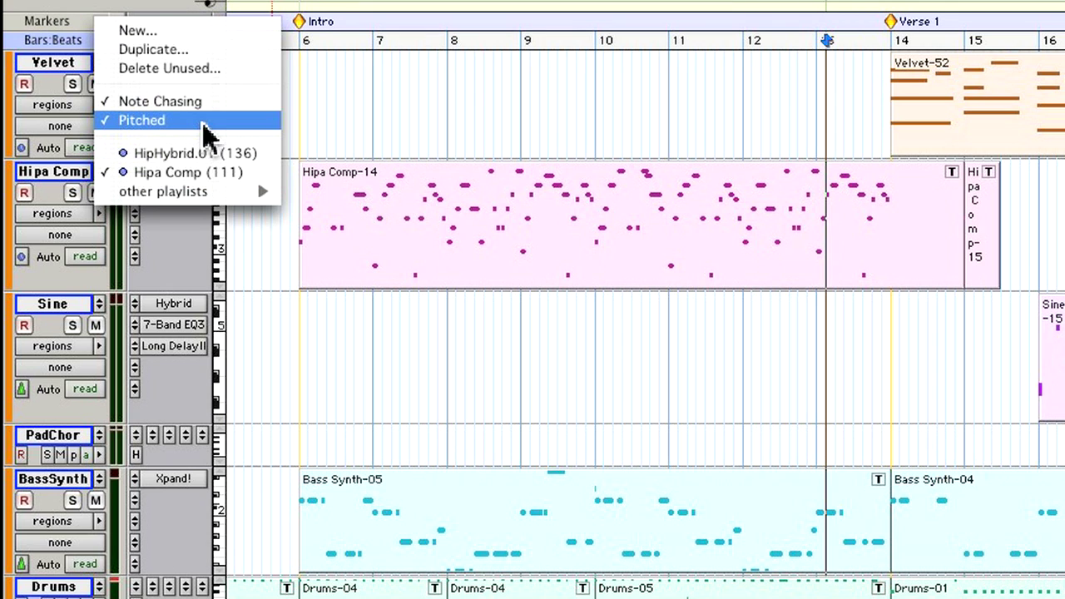
pyautogui.click(308, 130)
pyautogui.click(102, 586)
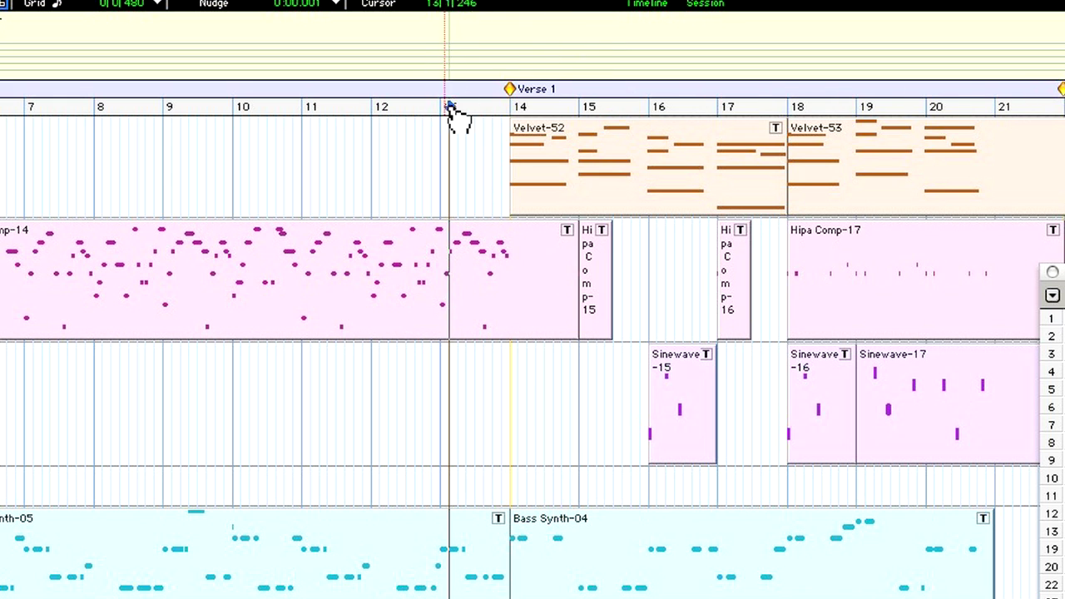
# Step: Insert a C minor key signature at Verse 1, editing pitched tracks to transpose down diatonically
pyautogui.click(506, 57)
pyautogui.click(530, 366)
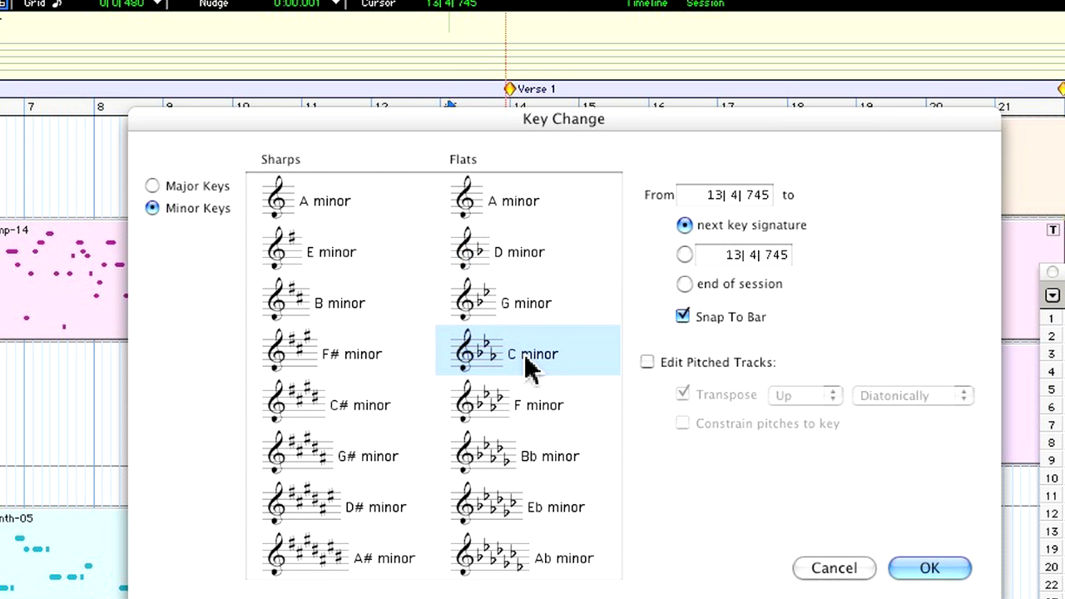
pyautogui.click(649, 363)
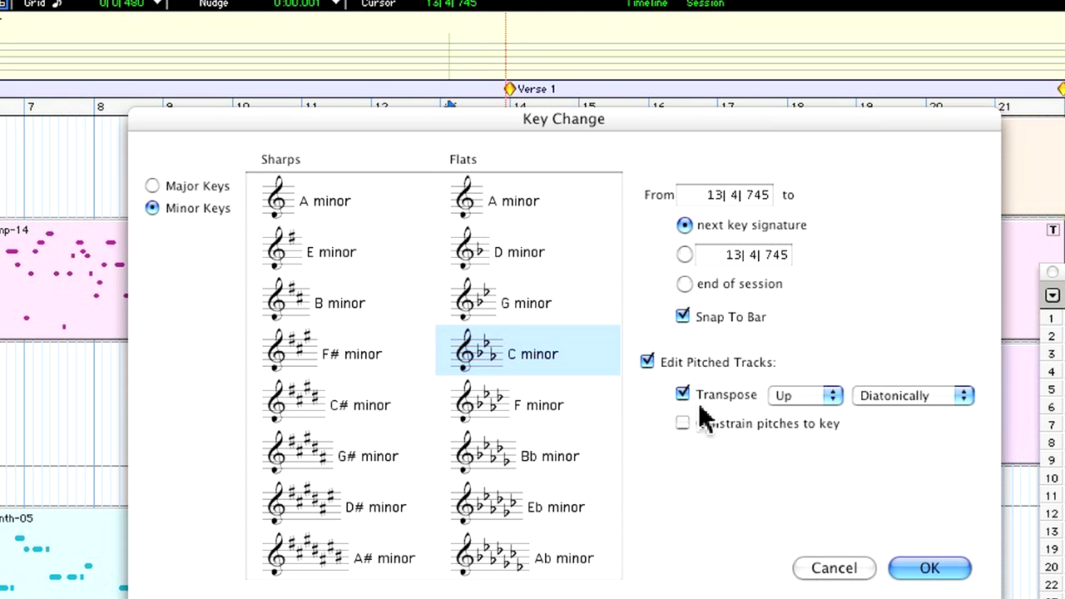
pyautogui.click(797, 404)
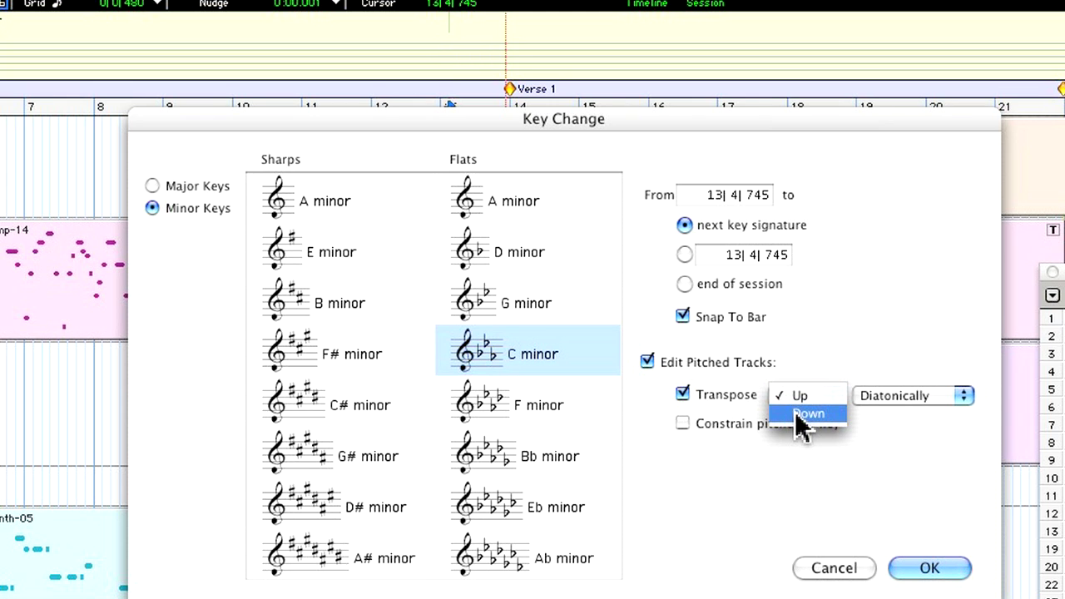
pyautogui.click(809, 415)
pyautogui.click(869, 397)
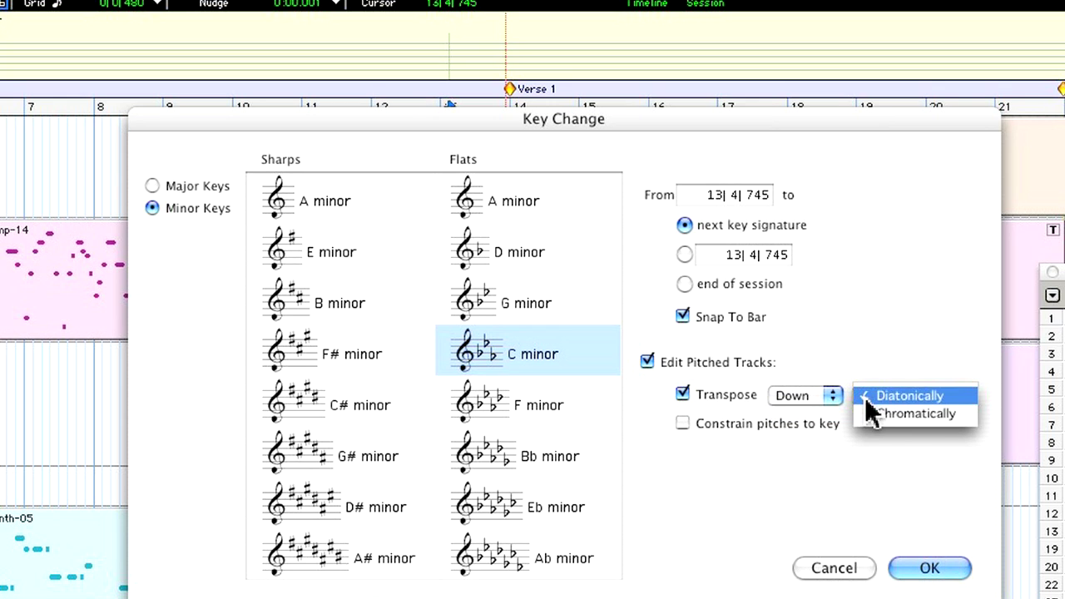
pyautogui.click(871, 413)
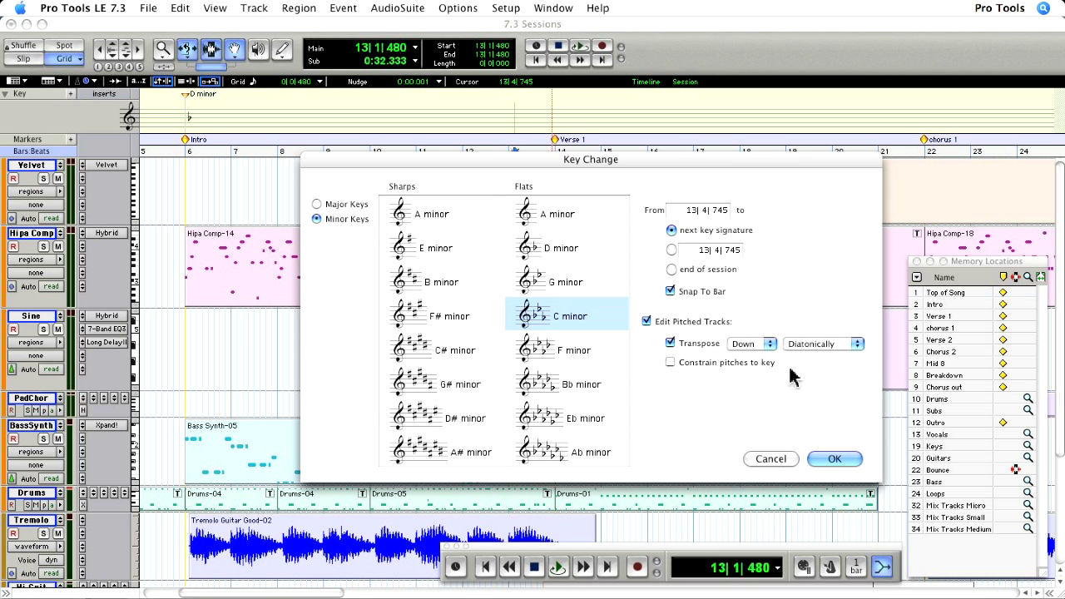
pyautogui.press('Return')
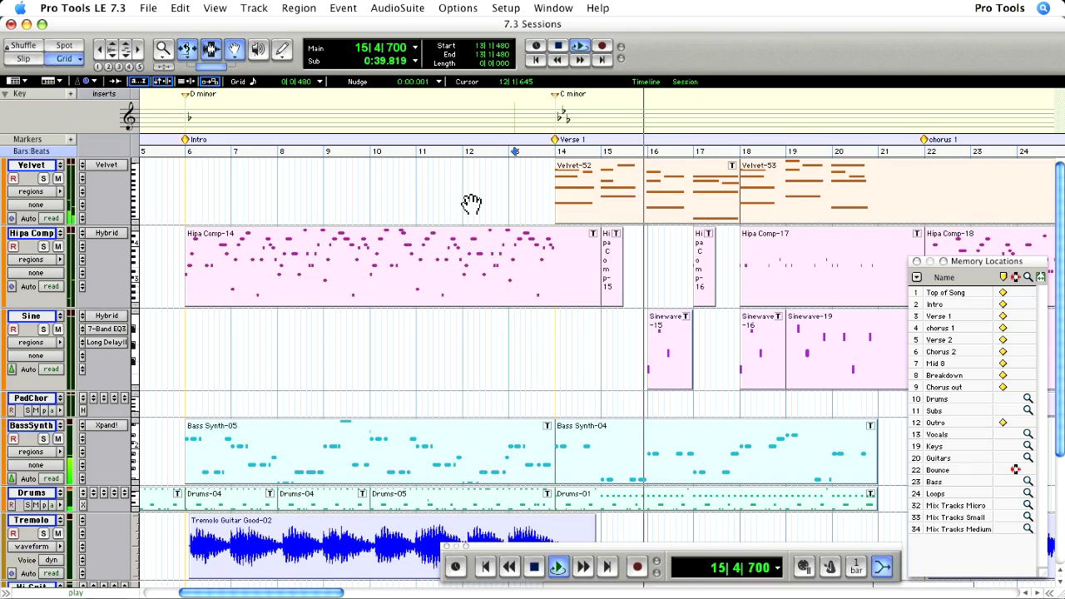
# Step: Stop playback, show the Real-Time Properties column, and transpose Hipa Comp +2 in key
pyautogui.press('space')
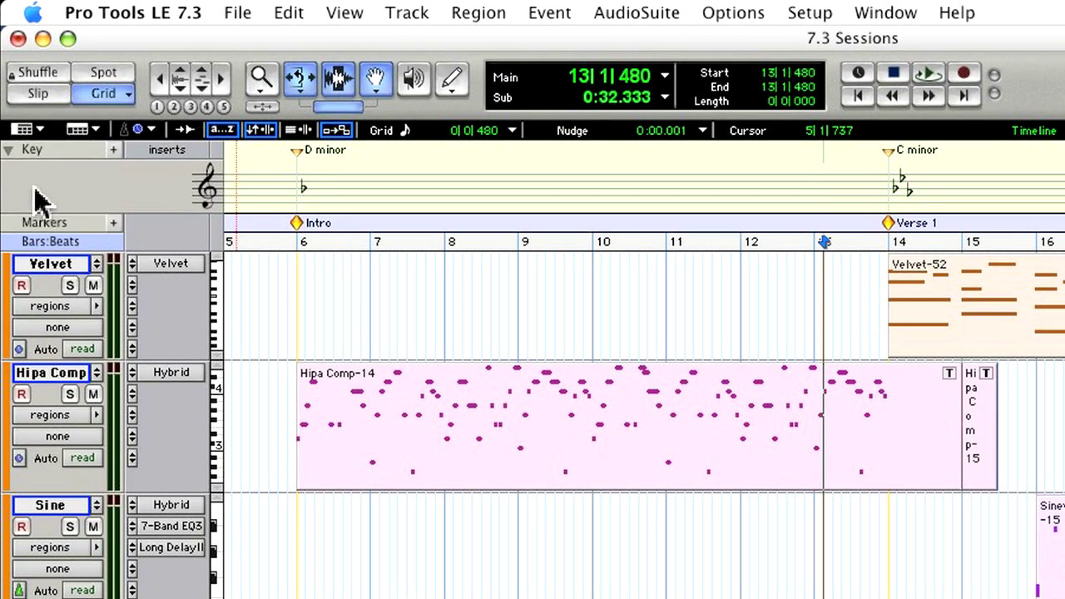
pyautogui.click(17, 82)
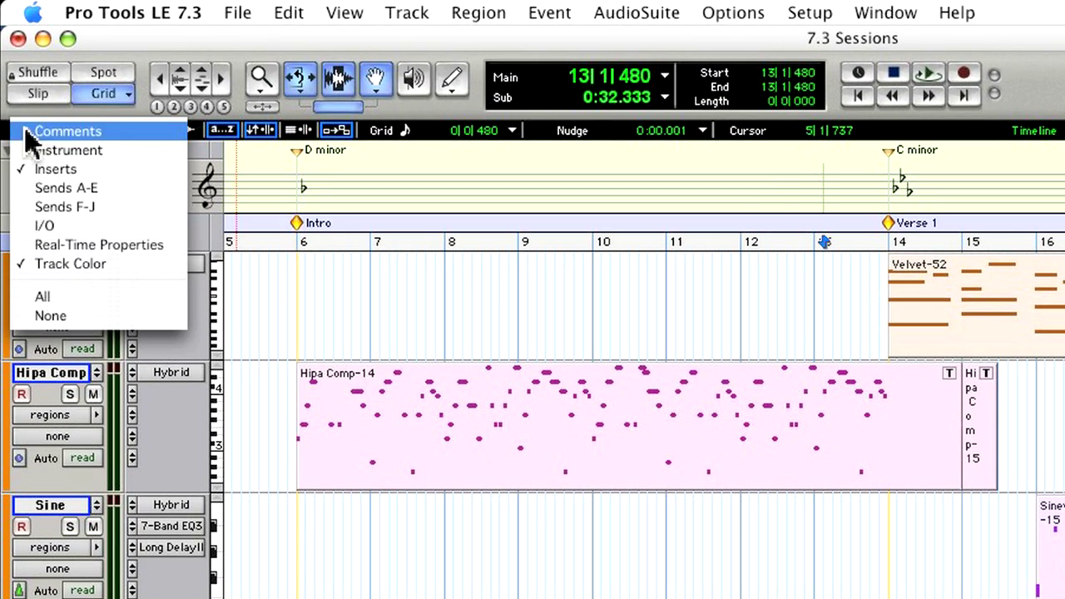
pyautogui.click(36, 250)
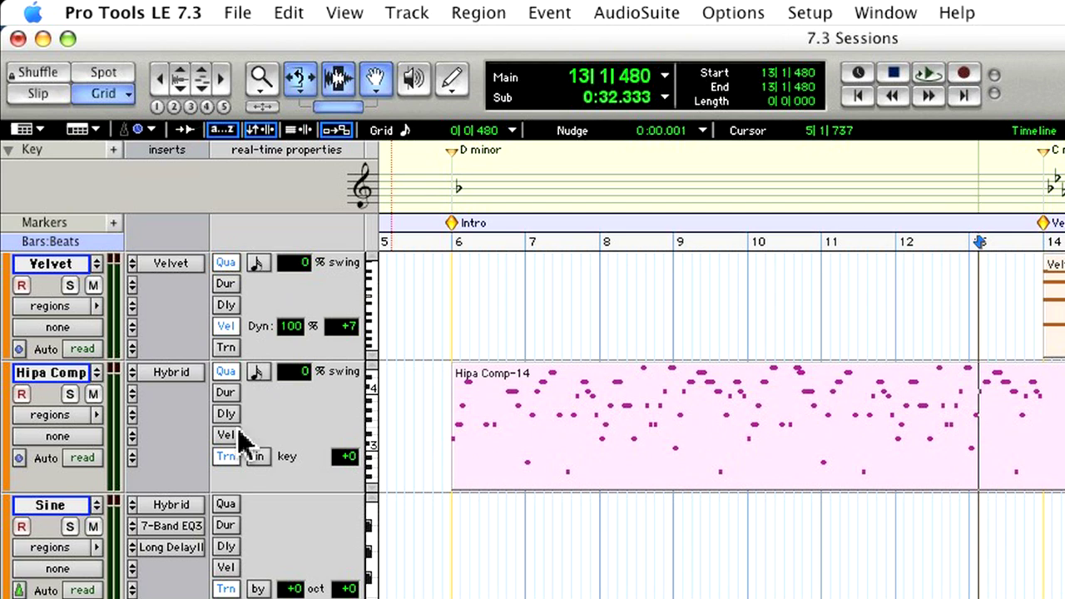
pyautogui.click(260, 457)
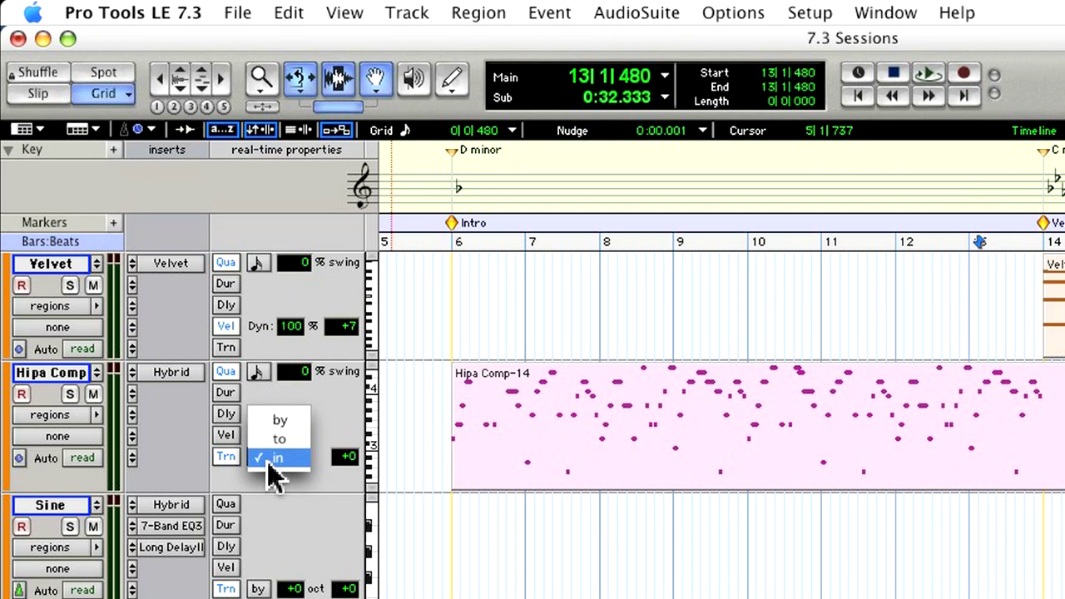
pyautogui.click(270, 459)
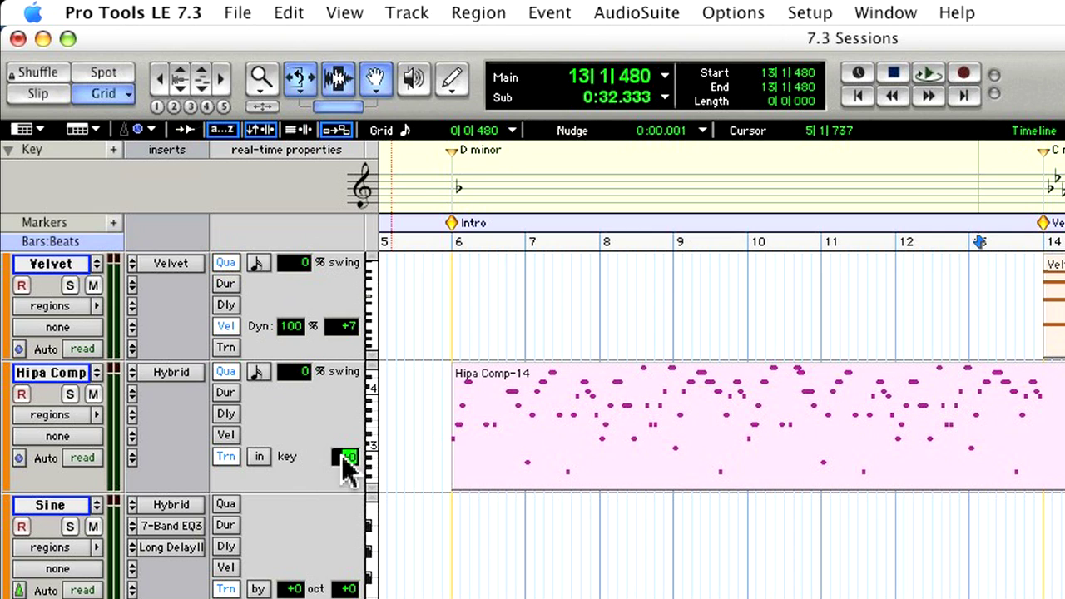
pyautogui.press('Return')
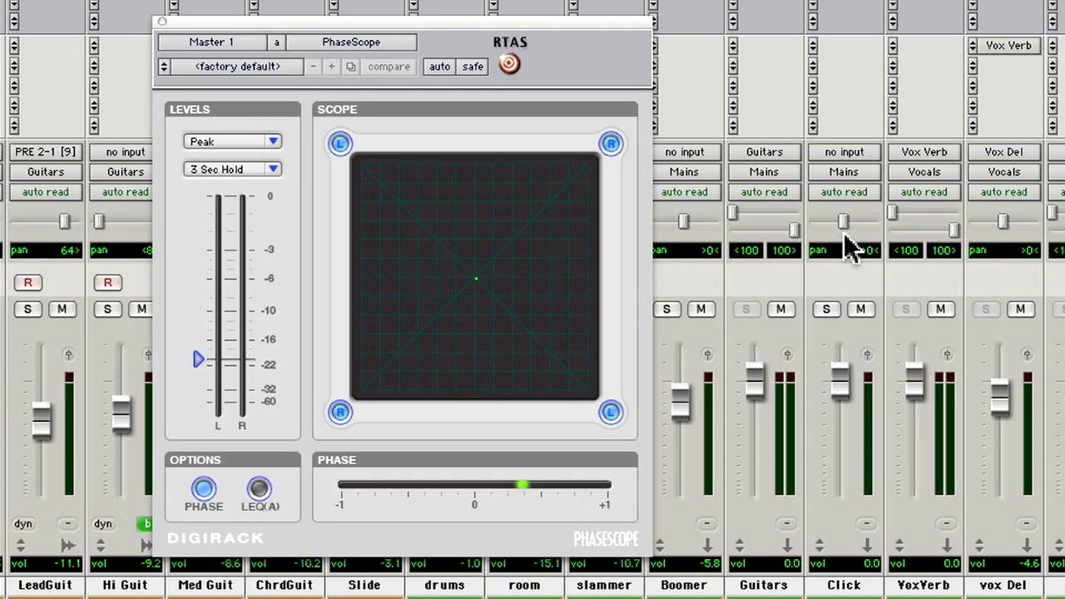
# Step: Play the session and switch the Master PhaseScope between LEQ(A) and phase correlation metering
pyautogui.press('space')
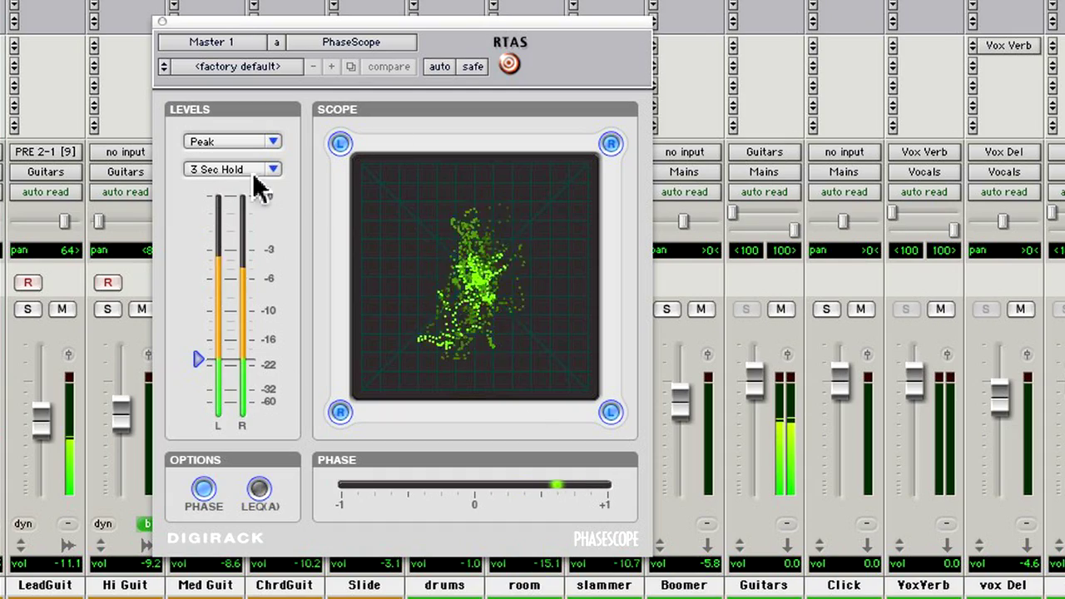
pyautogui.click(258, 489)
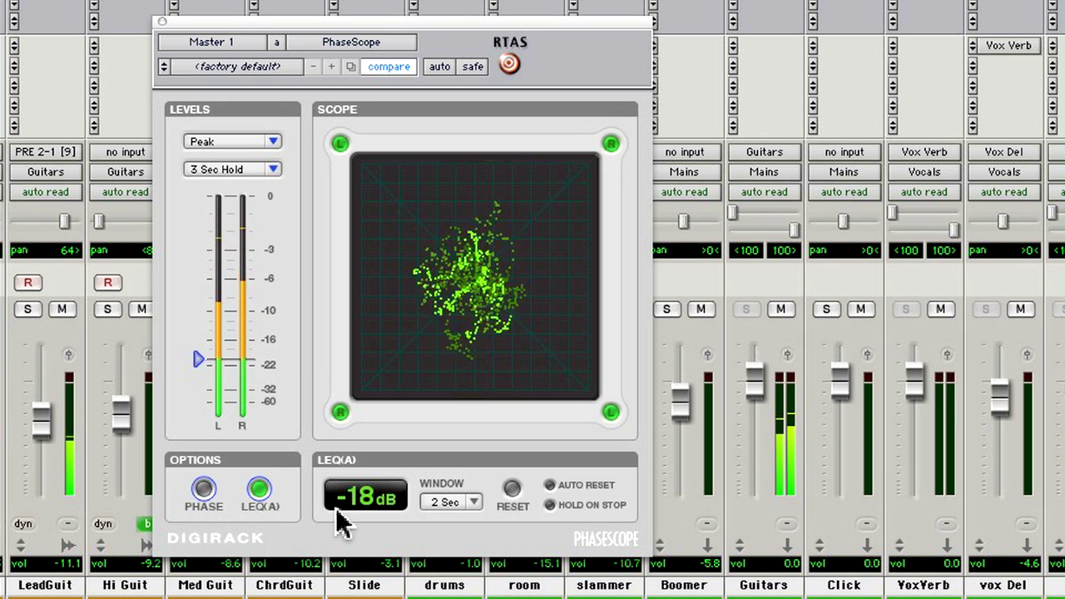
pyautogui.click(203, 490)
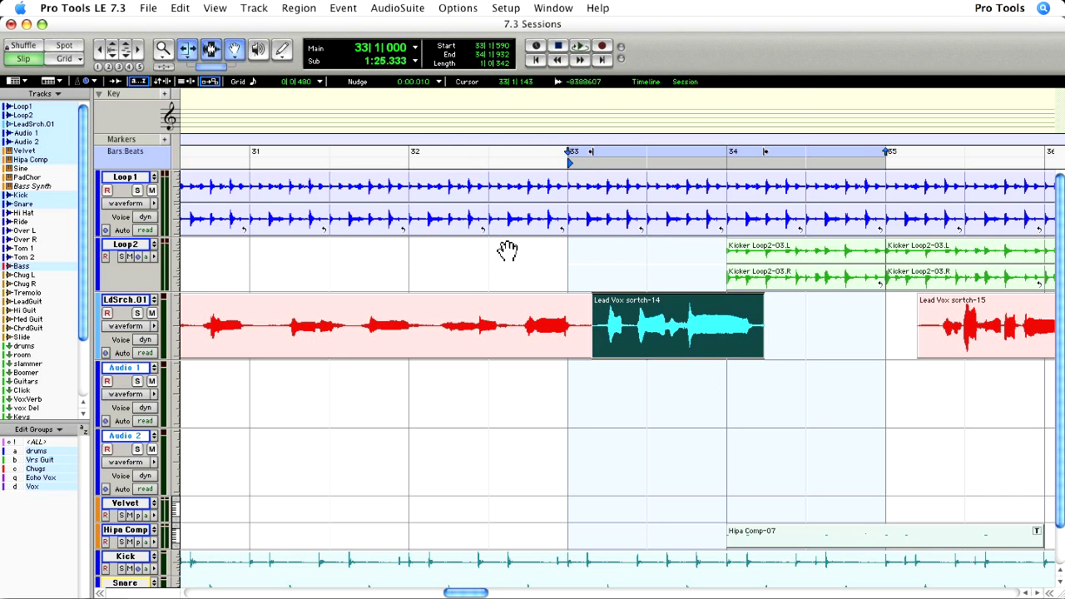
# Step: Open the Time Shift AudioSuite plug-in and stop playback
pyautogui.click(408, 8)
pyautogui.moveTo(424, 58)
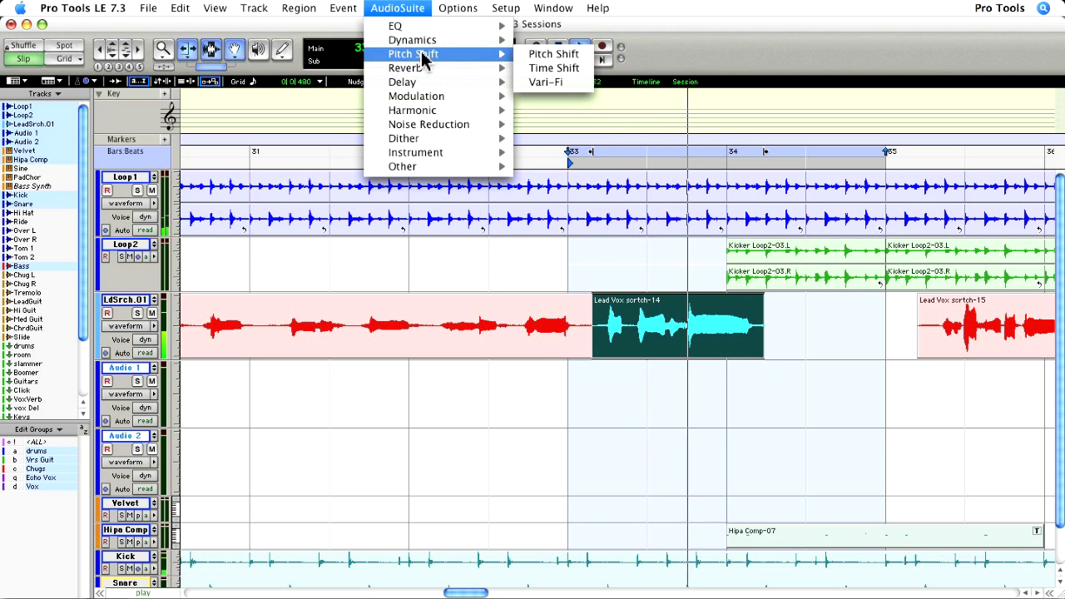
pyautogui.click(549, 68)
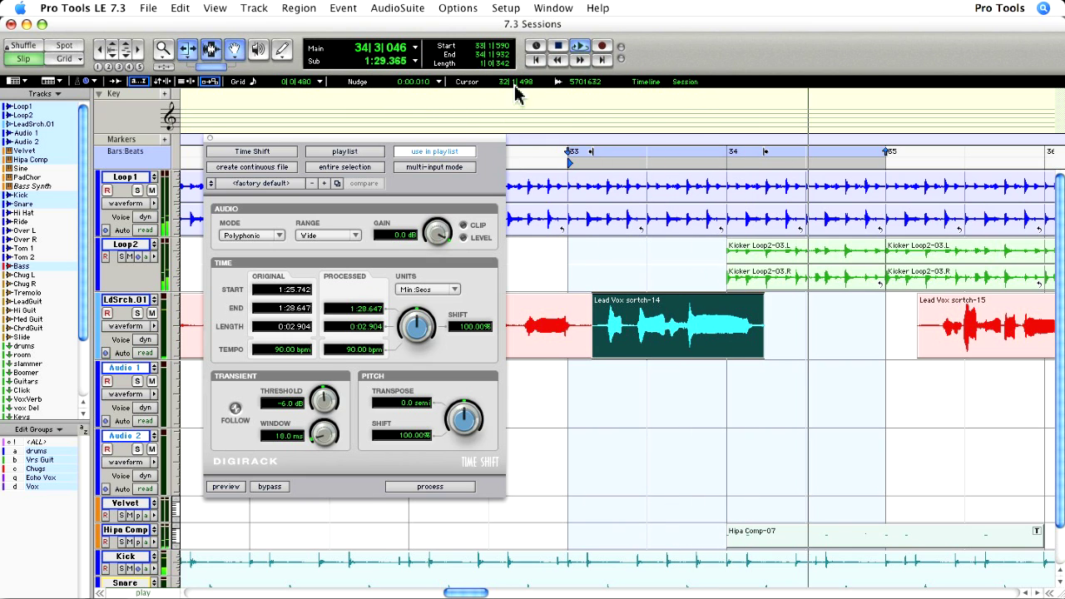
pyautogui.press('space')
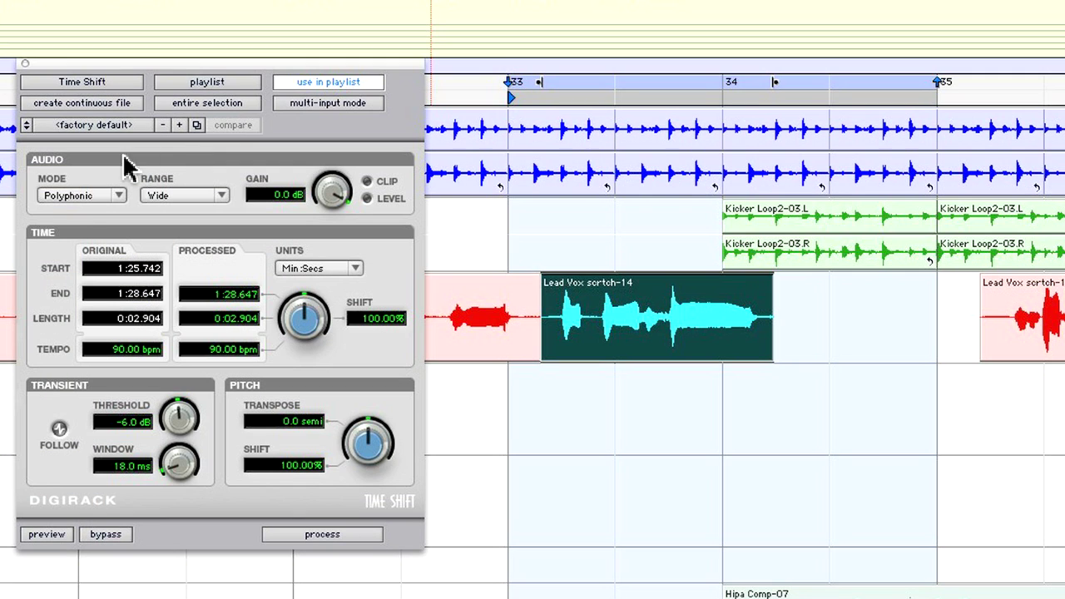
# Step: Choose Monophonic as the Time Shift mode and keep the range at Mid
pyautogui.click(248, 236)
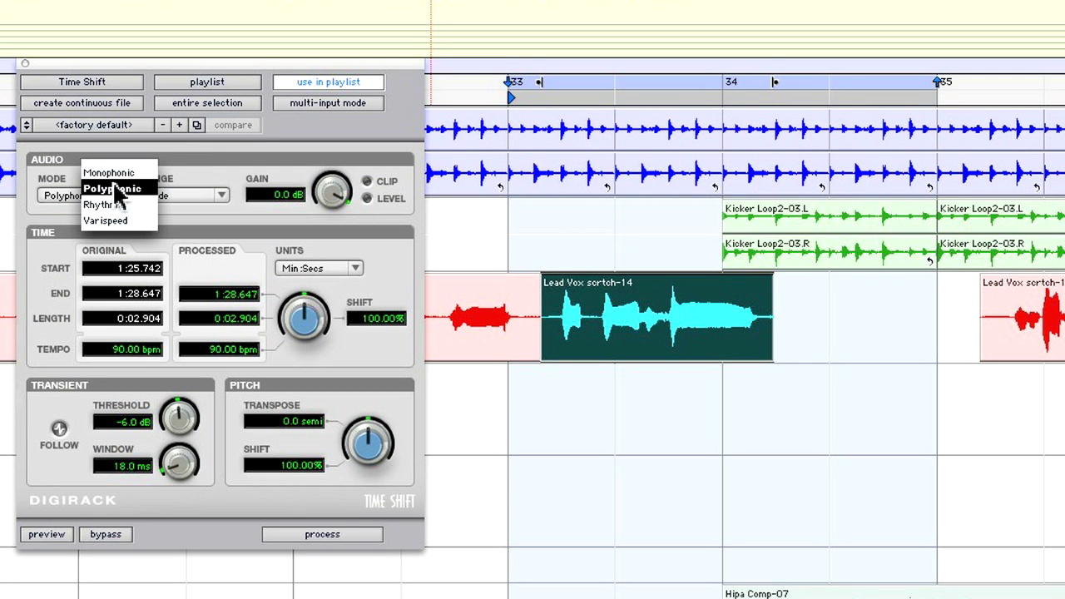
pyautogui.click(109, 173)
pyautogui.click(165, 199)
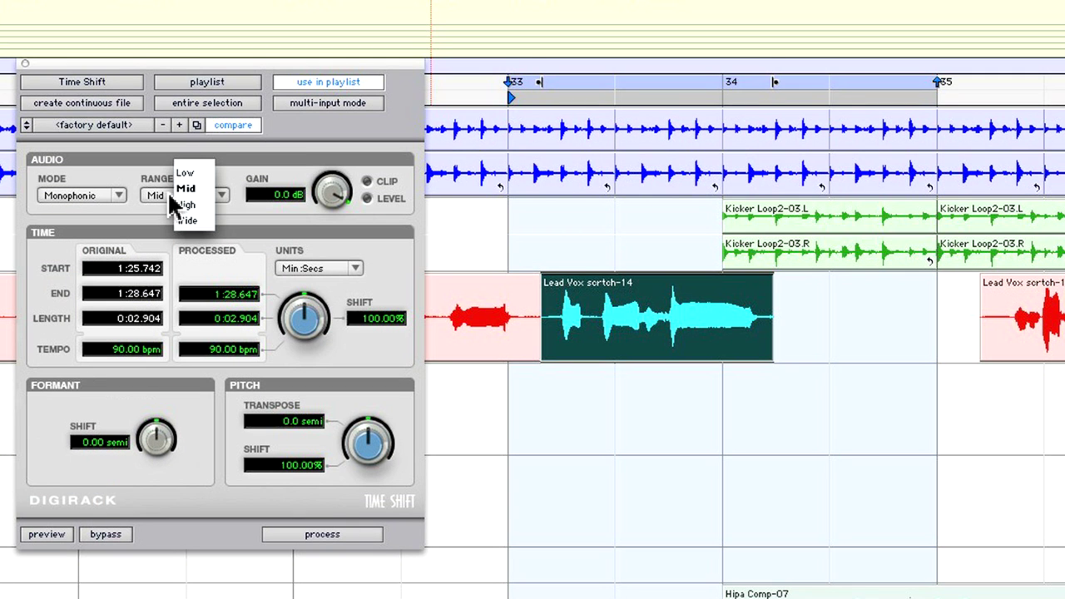
pyautogui.click(176, 228)
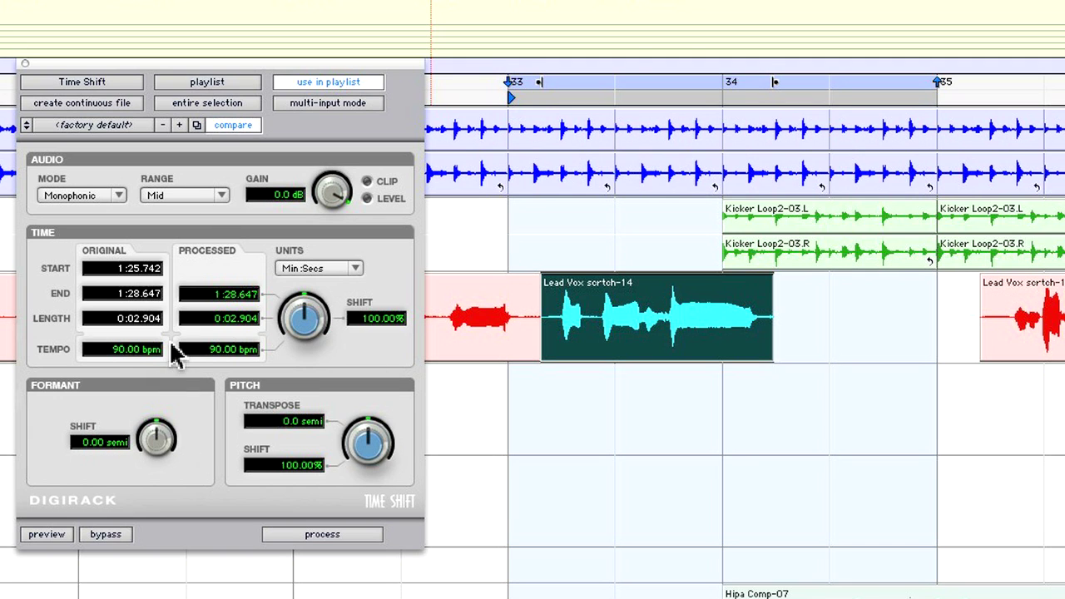
# Step: Split off the final vocal phrase, stretch it with Time Shift, process it, and play it back
pyautogui.click(686, 310)
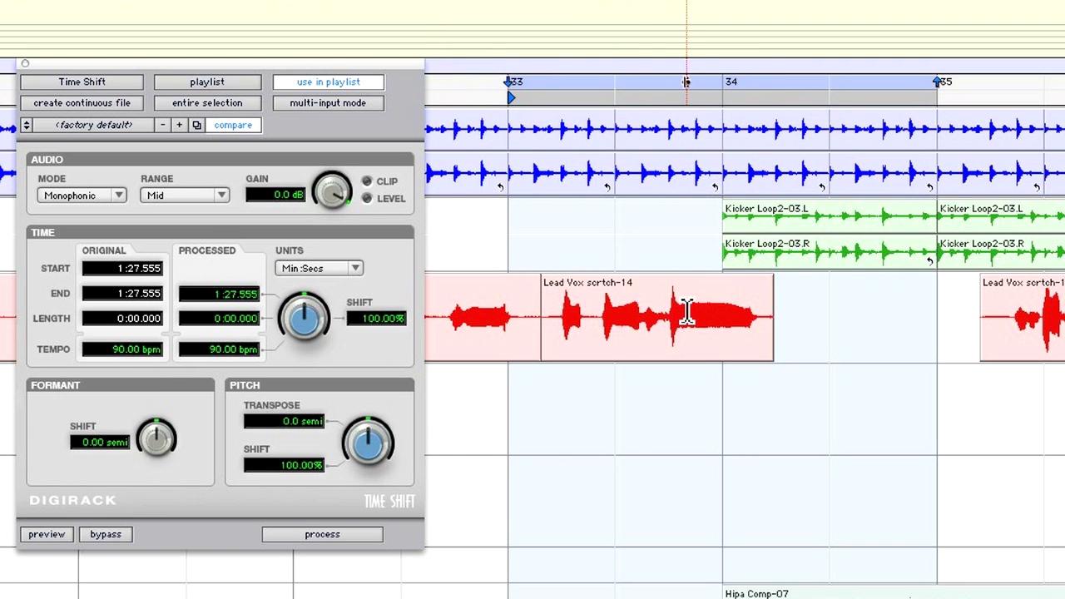
pyautogui.click(709, 341)
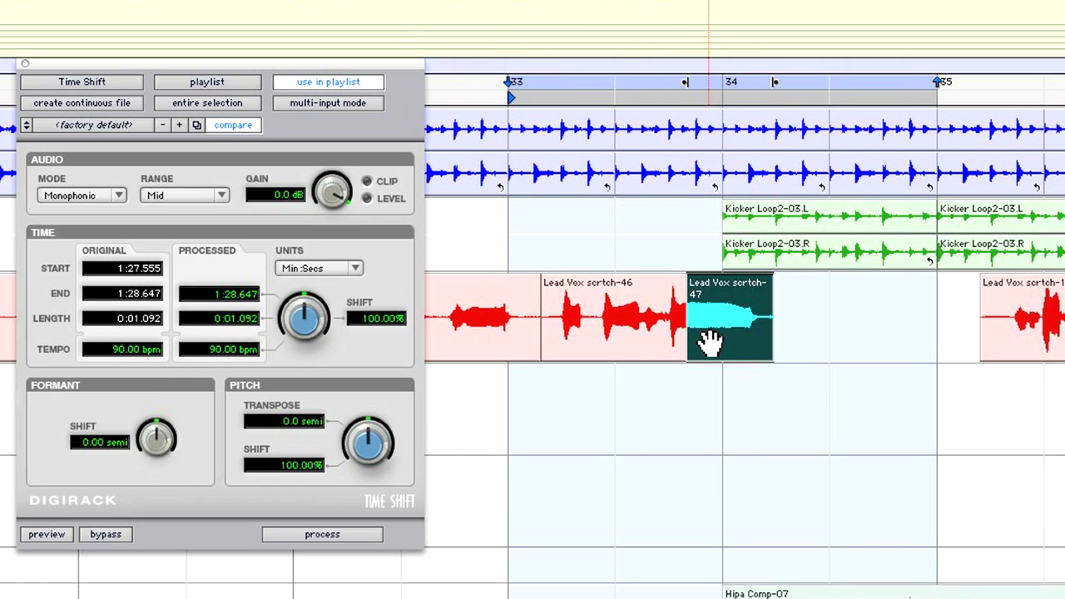
pyautogui.moveTo(304, 327); pyautogui.dragTo(301, 412)
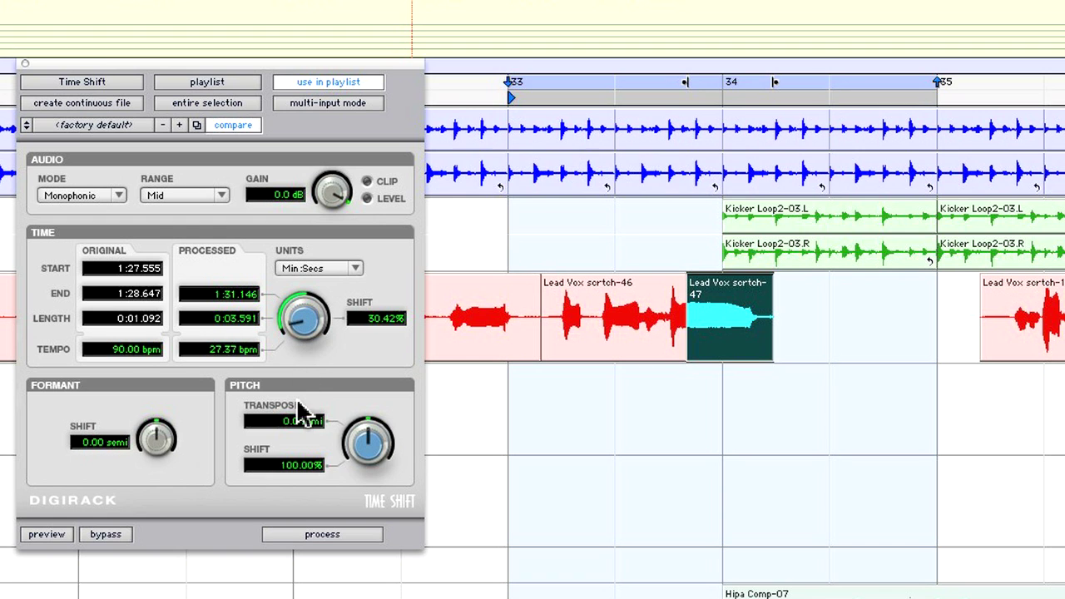
pyautogui.click(316, 536)
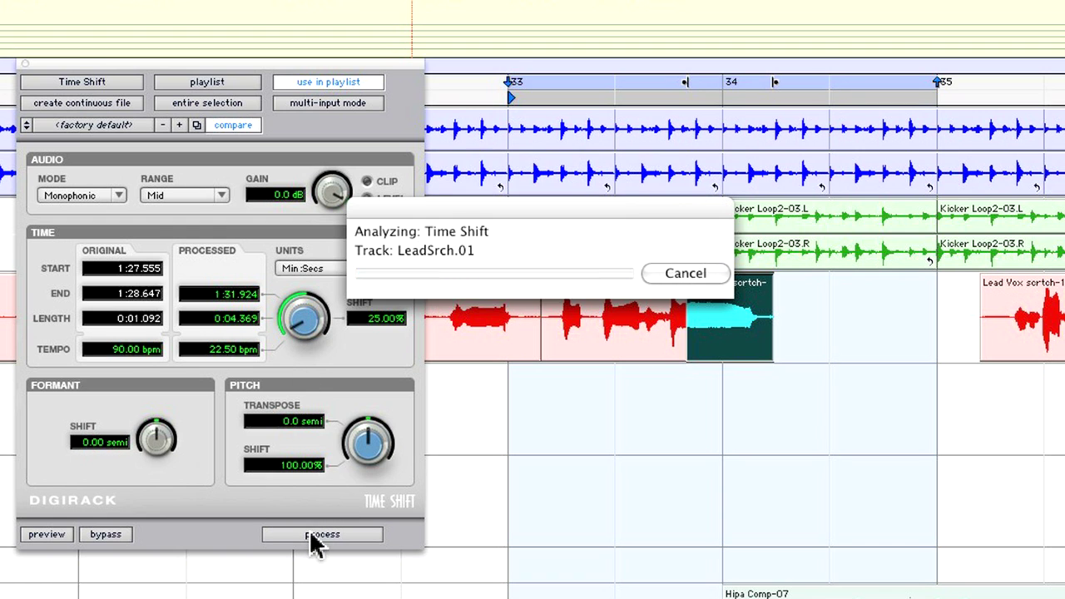
pyautogui.press('space')
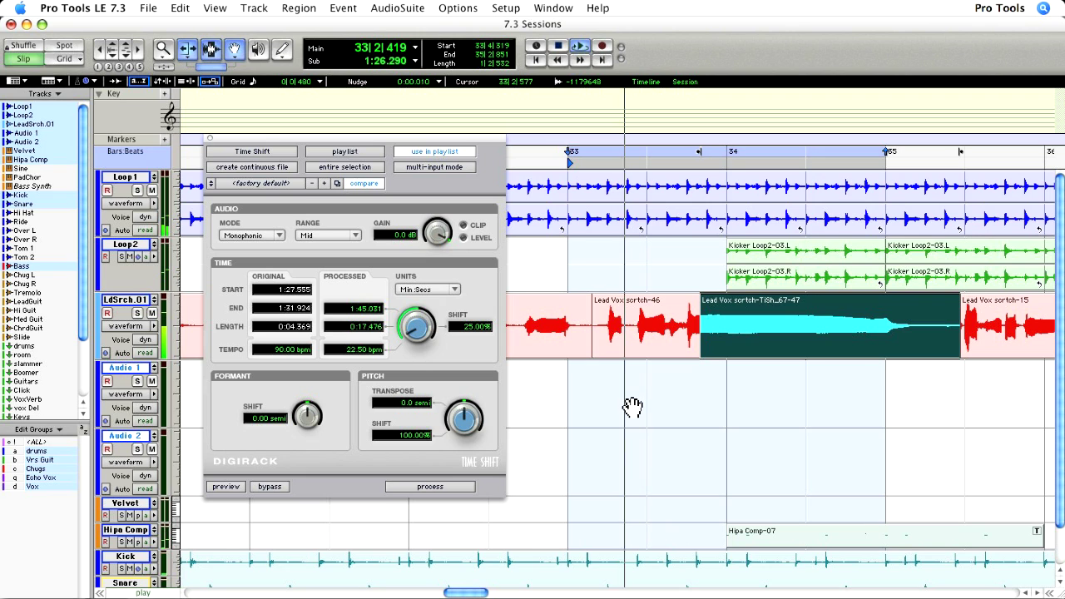
# Step: Undo the stretch and copy the lead vocal clip onto Audio 1
pyautogui.press('super+z')
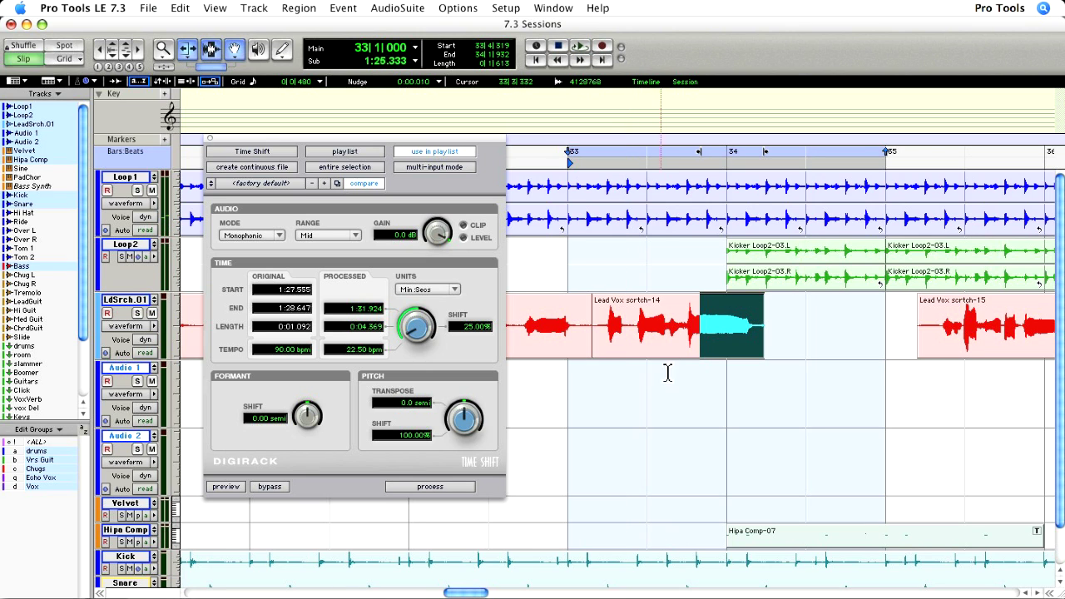
pyautogui.moveTo(671, 356); pyautogui.dragTo(669, 379)
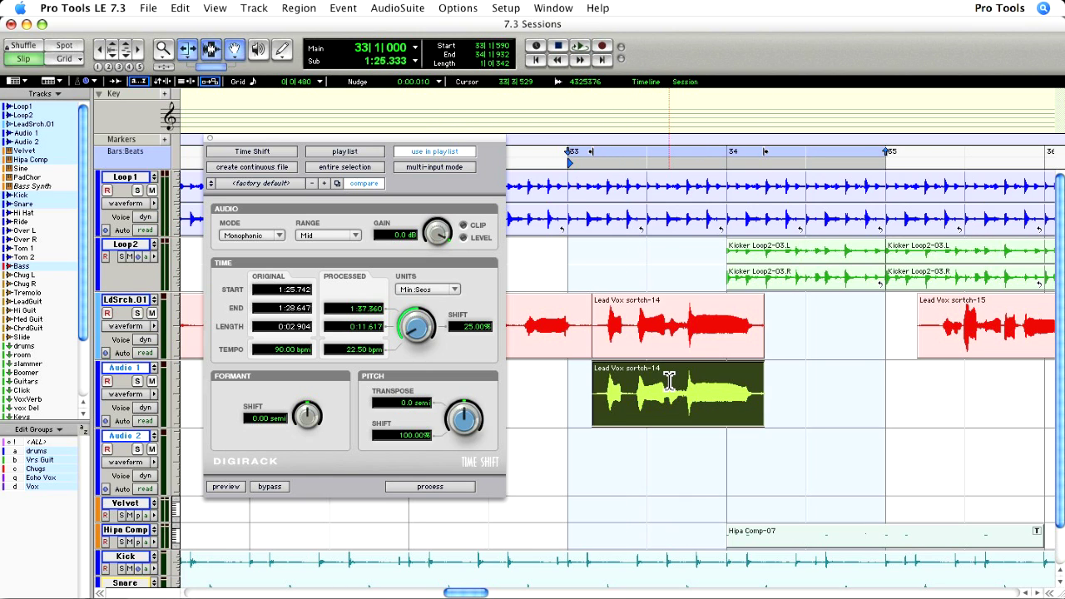
pyautogui.hotkey('ctrl', 'e')
# Step: Set a -2.5 semitone formant shift, transpose down about three semitones, and process the first part
pyautogui.click(712, 366)
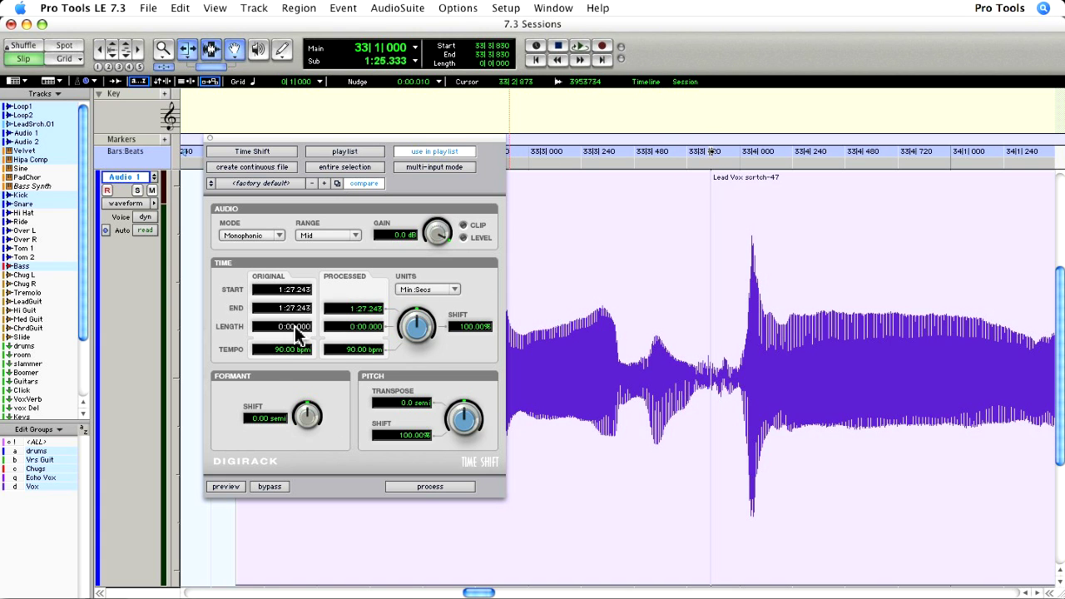
pyautogui.write('-2.5')
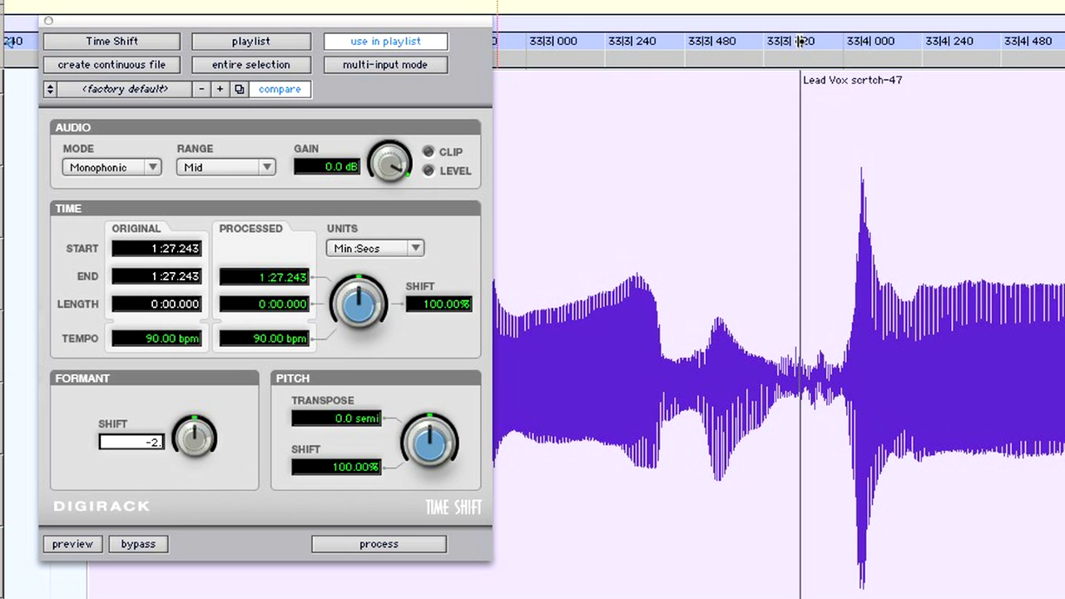
pyautogui.press('Return')
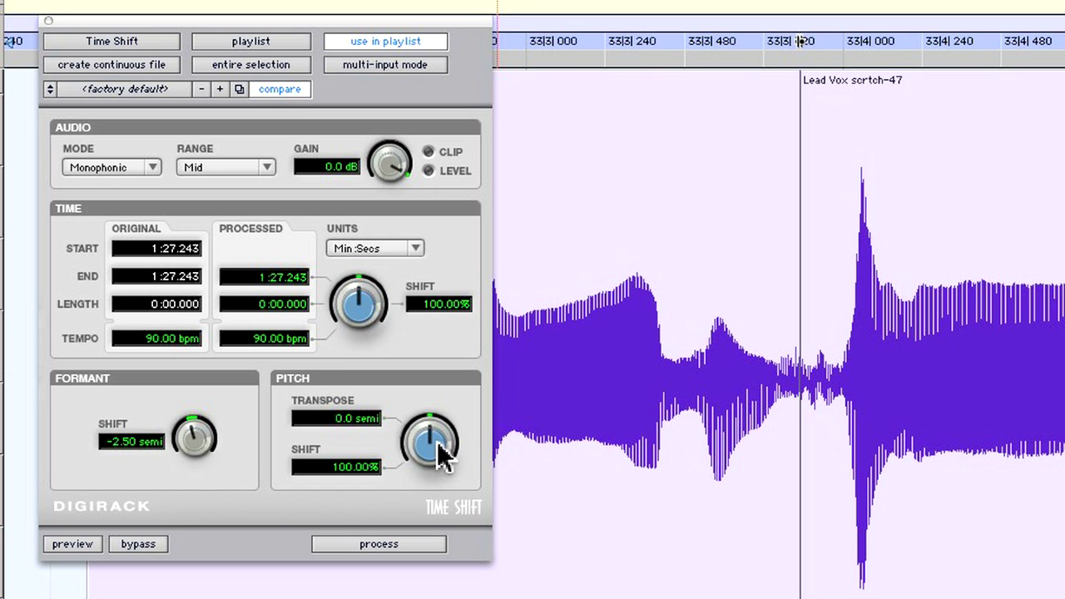
pyautogui.moveTo(441, 456); pyautogui.dragTo(431, 452)
pyautogui.click(507, 520)
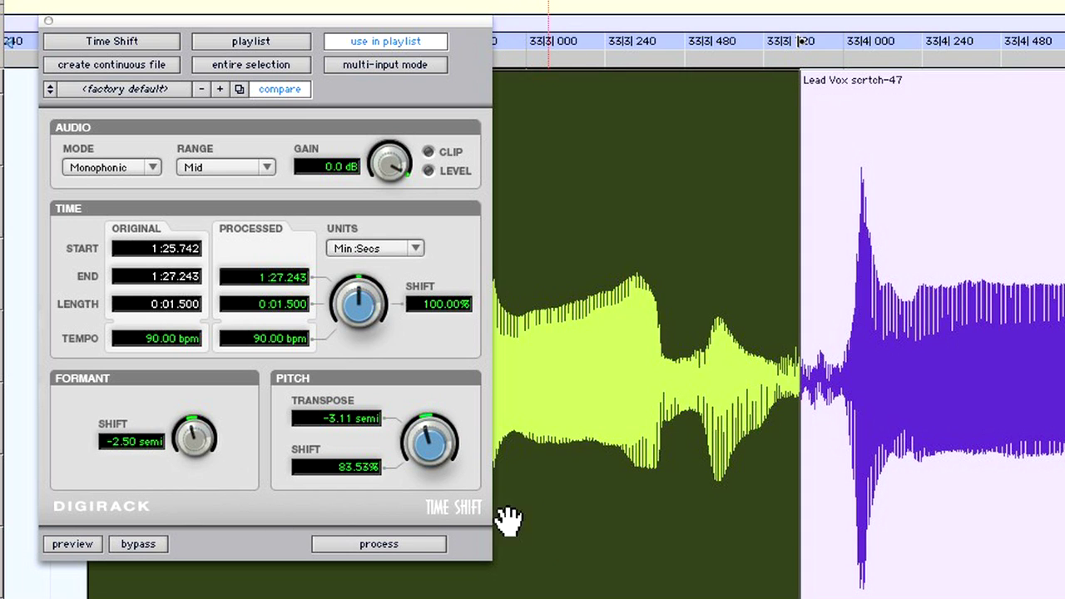
pyautogui.click(404, 538)
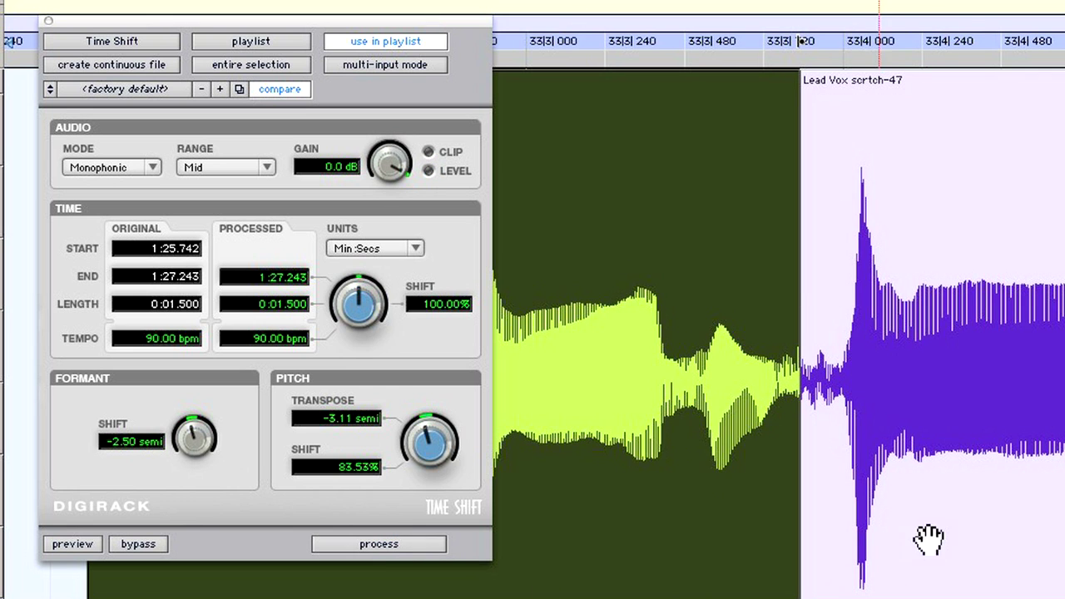
# Step: Process the second part of the Audio 1 copy, then copy the original lead vocal onto Audio 2
pyautogui.click(973, 491)
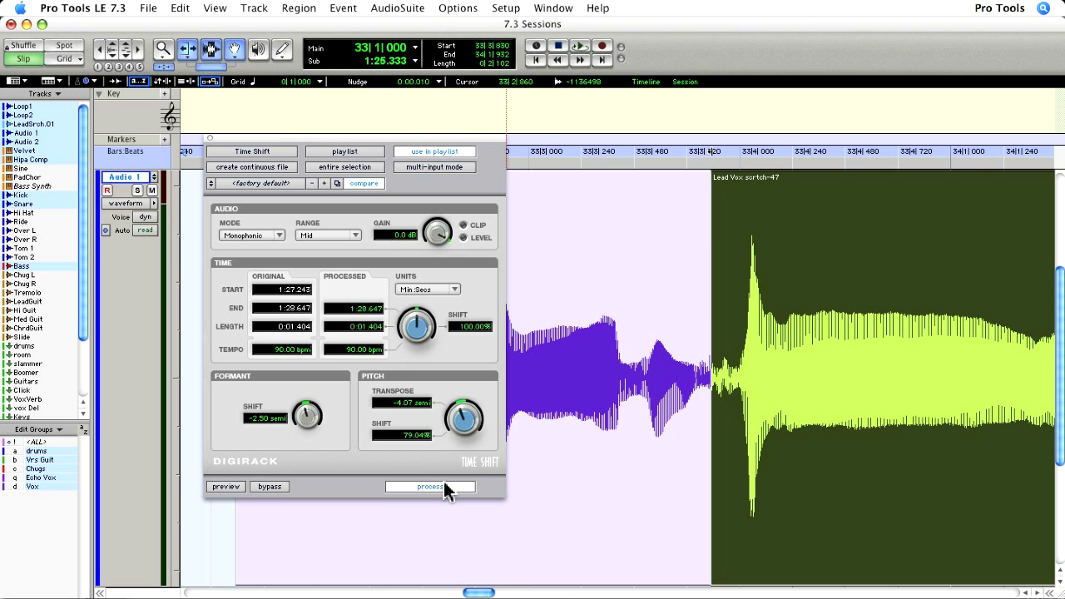
pyautogui.click(414, 541)
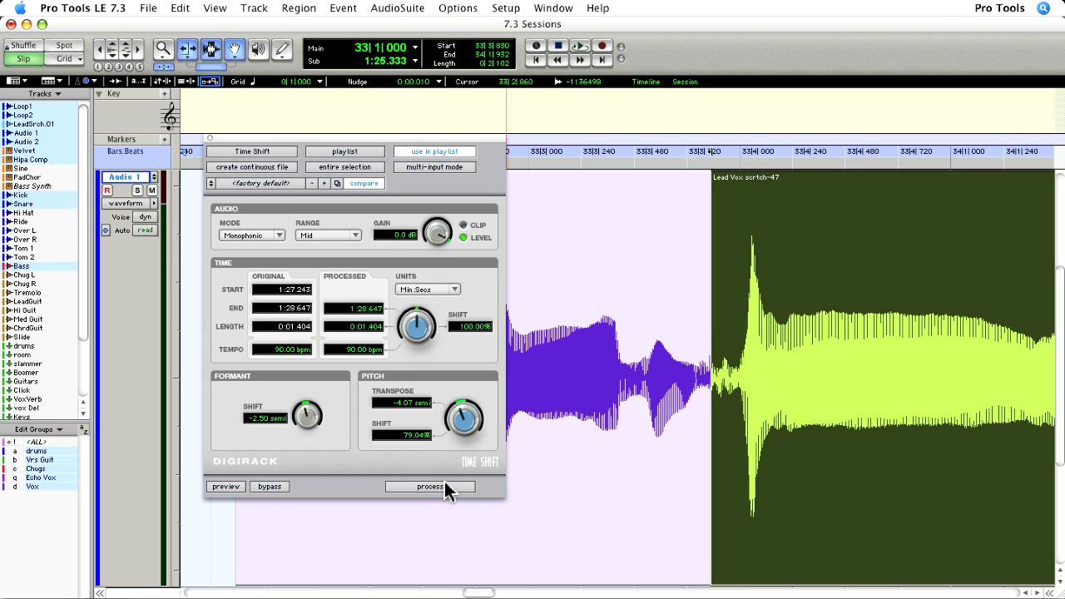
pyautogui.press('e')
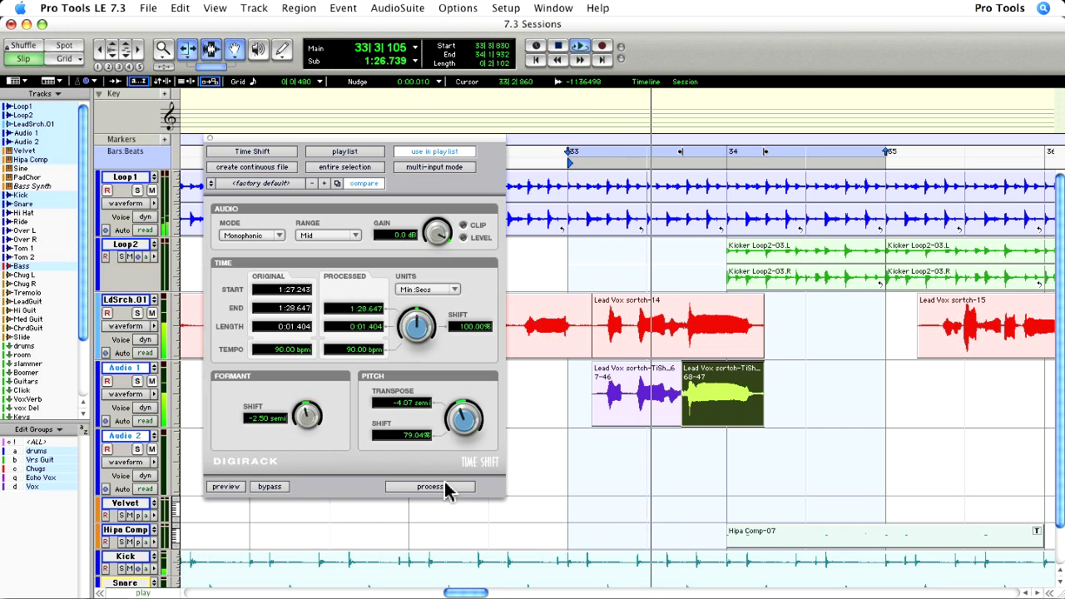
pyautogui.moveTo(659, 326); pyautogui.dragTo(660, 447)
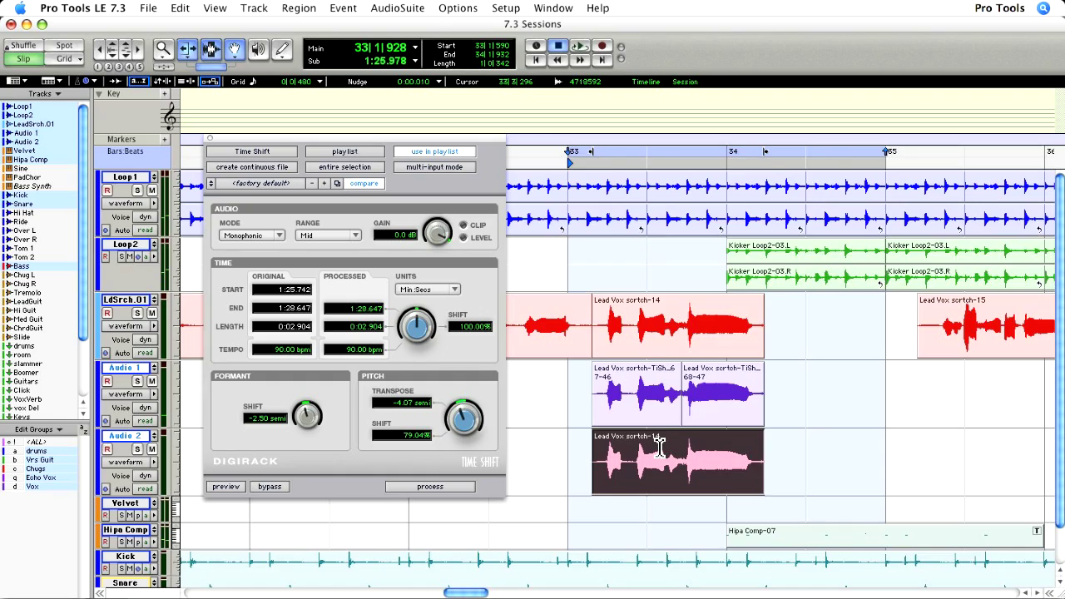
# Step: Separate a middle section of the Audio 2 vocal, transpose up 3.11 semitones, and process the first part
pyautogui.hotkey('ctrl', 'e')
pyautogui.moveTo(720, 387); pyautogui.dragTo(630, 387)
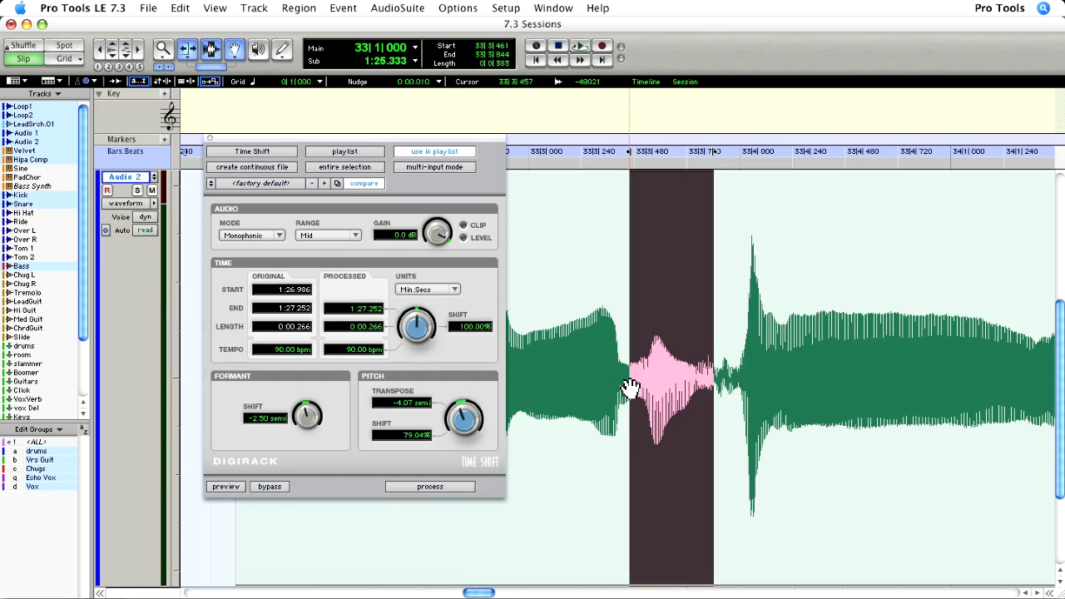
pyautogui.hotkey('ctrl', 'e')
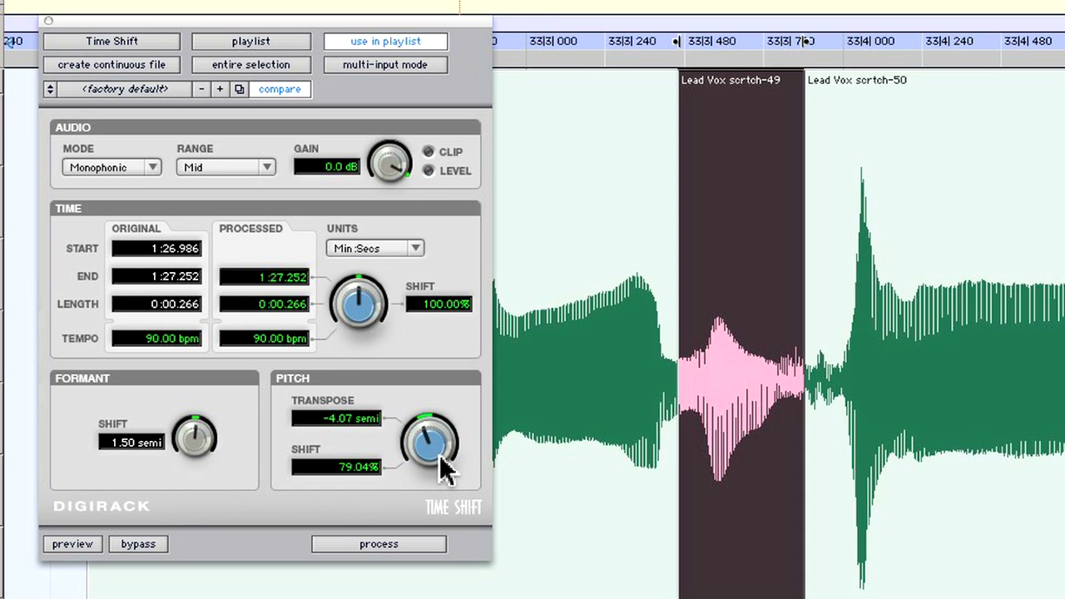
pyautogui.moveTo(439, 458); pyautogui.dragTo(448, 435)
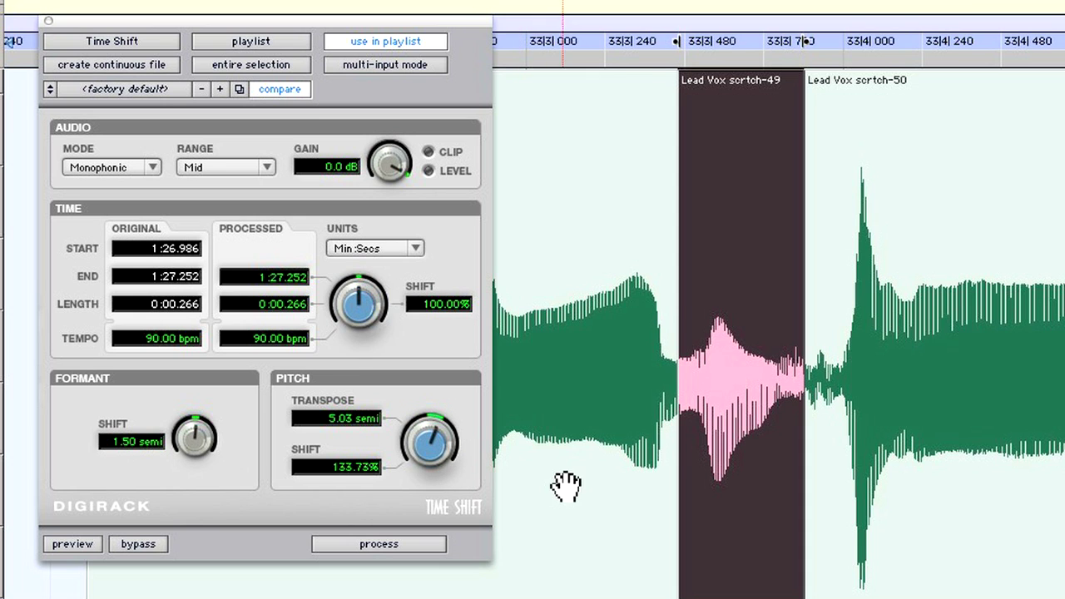
pyautogui.click(526, 489)
pyautogui.click(419, 543)
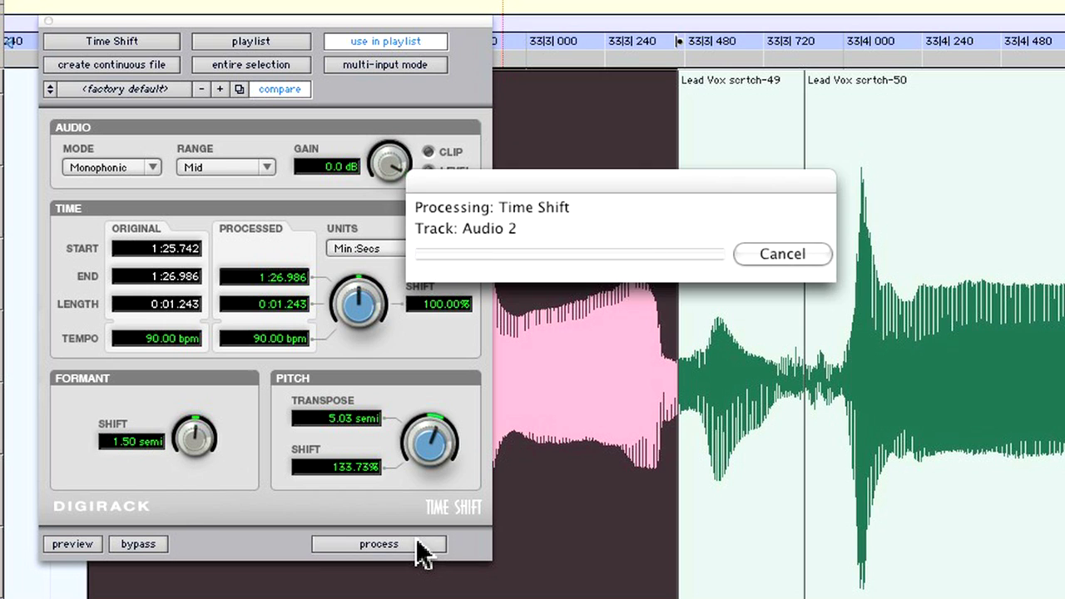
# Step: Process the middle and last clips, then check the TC/E plug-in in Processing preferences
pyautogui.click(774, 532)
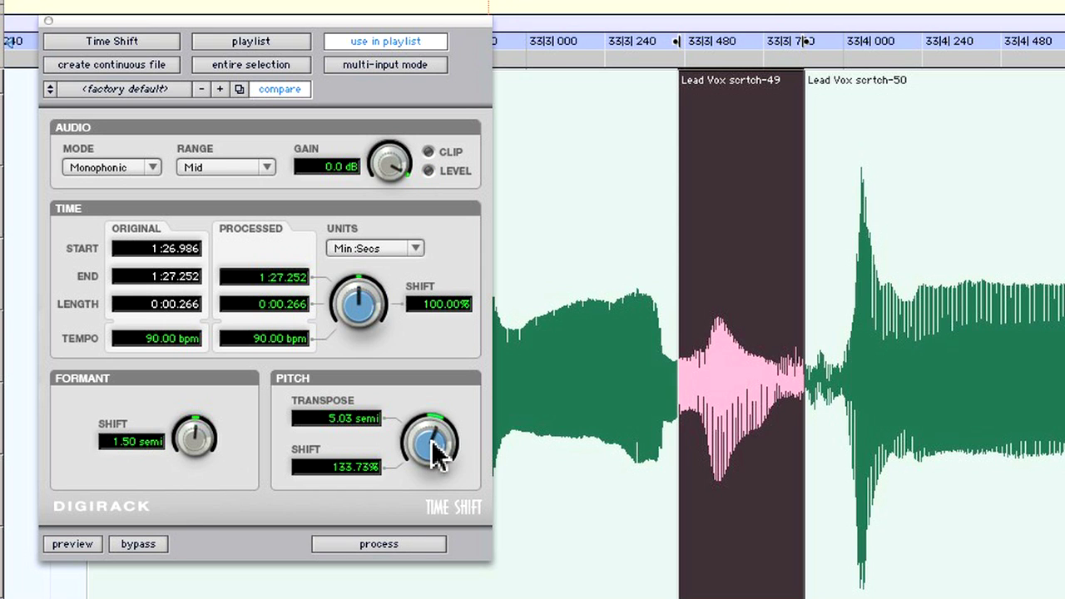
pyautogui.click(416, 549)
pyautogui.click(942, 520)
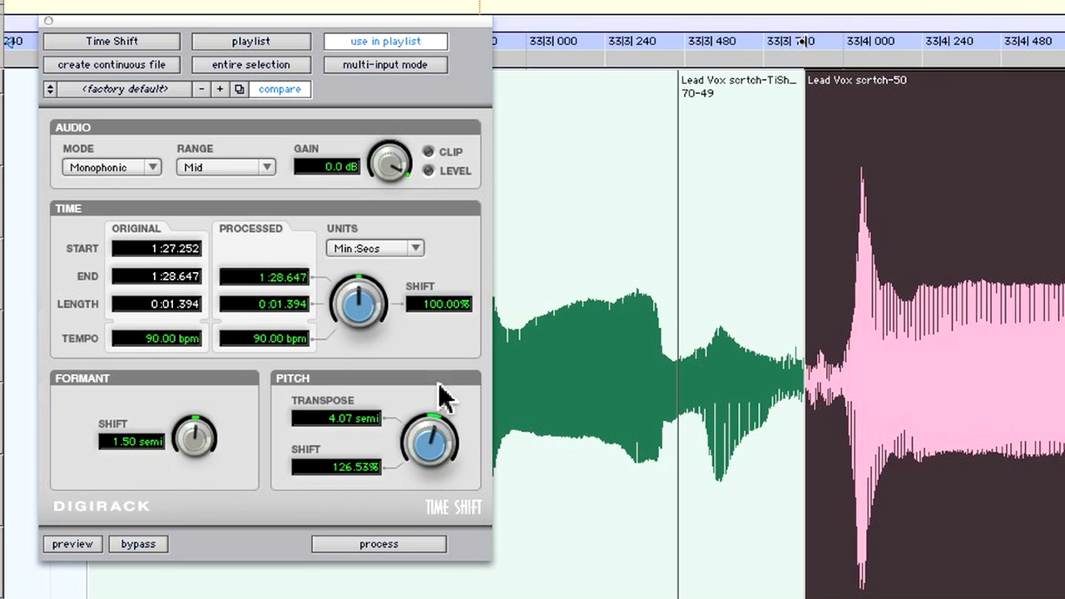
pyautogui.click(434, 541)
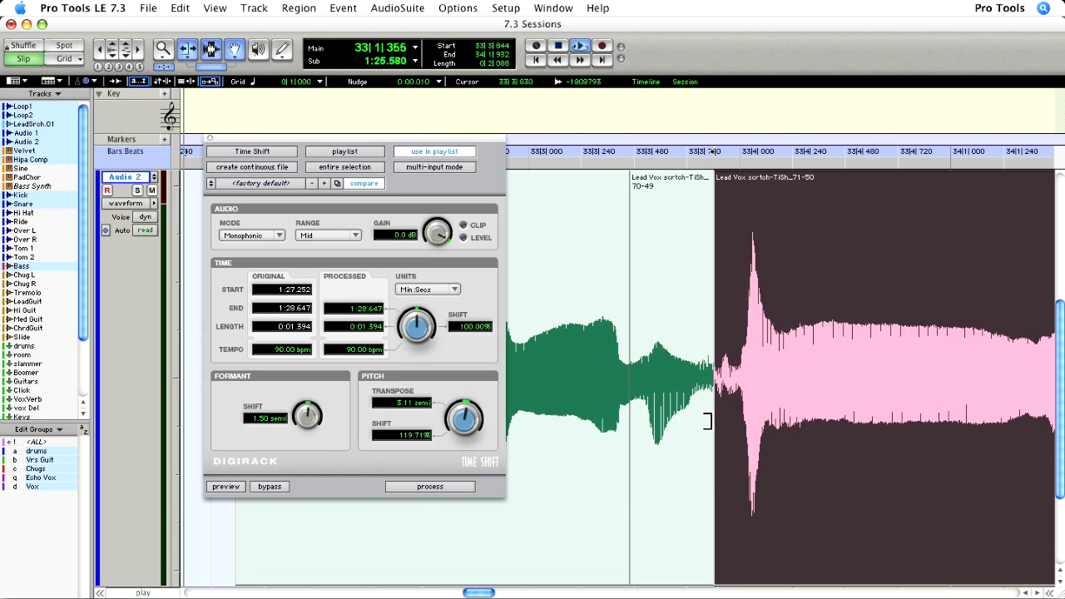
pyautogui.hotkey('ctrl', 'e')
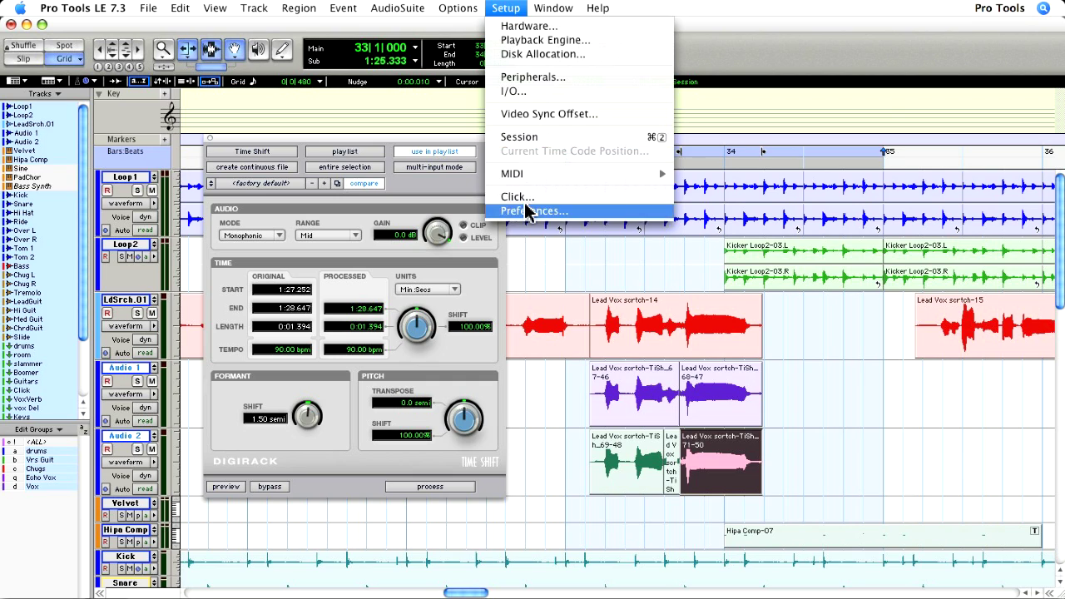
pyautogui.click(501, 208)
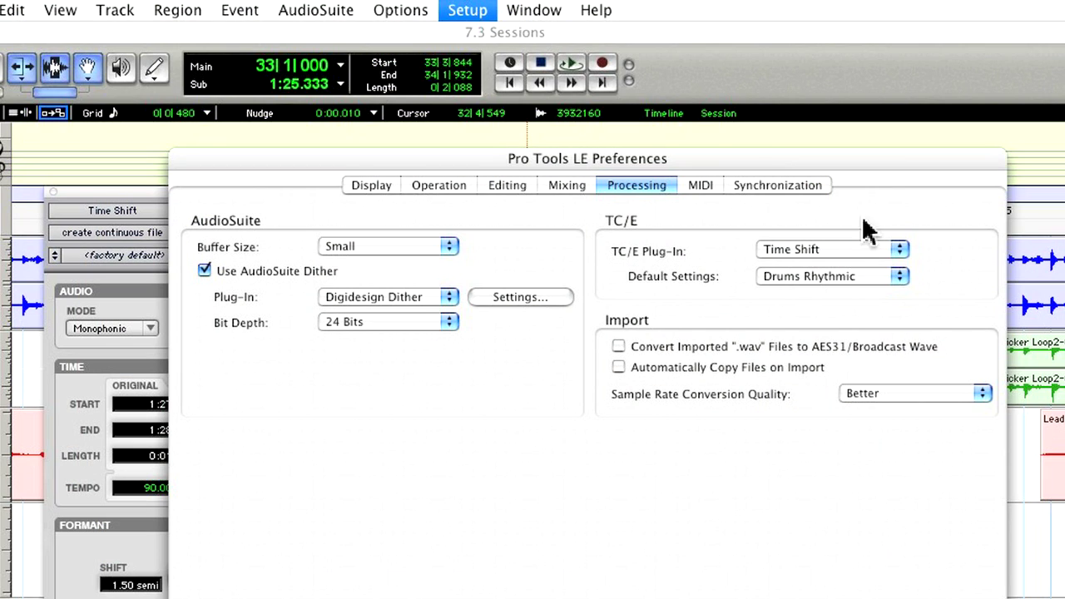
pyautogui.press('Return')
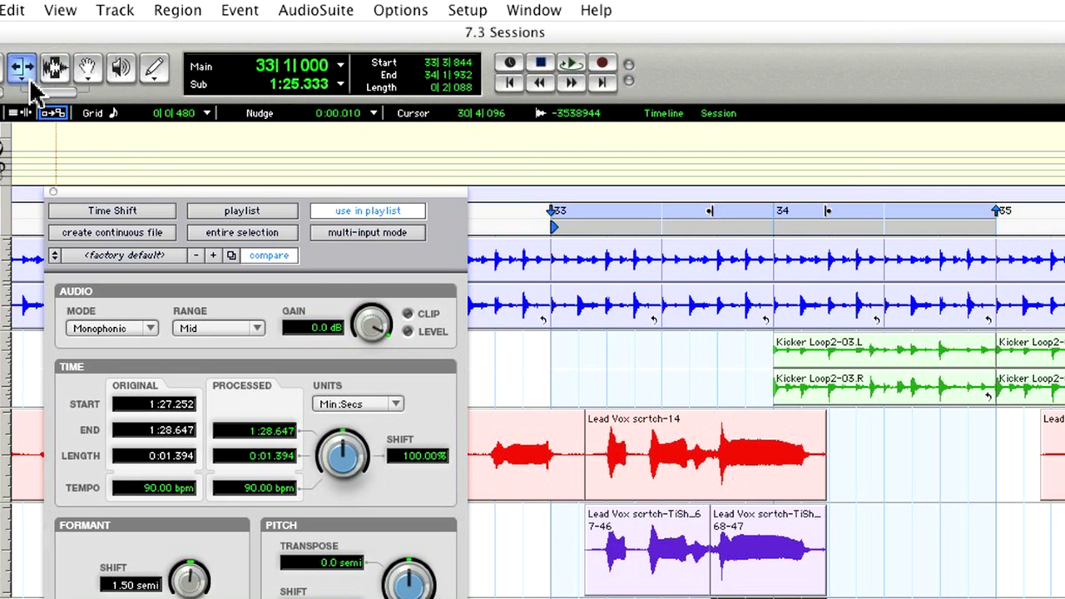
# Step: Use the TCE Trim tool to stretch the Kicker Loop2-03 loop back to start at bar 33
pyautogui.moveTo(30, 80); pyautogui.dragTo(32, 107)
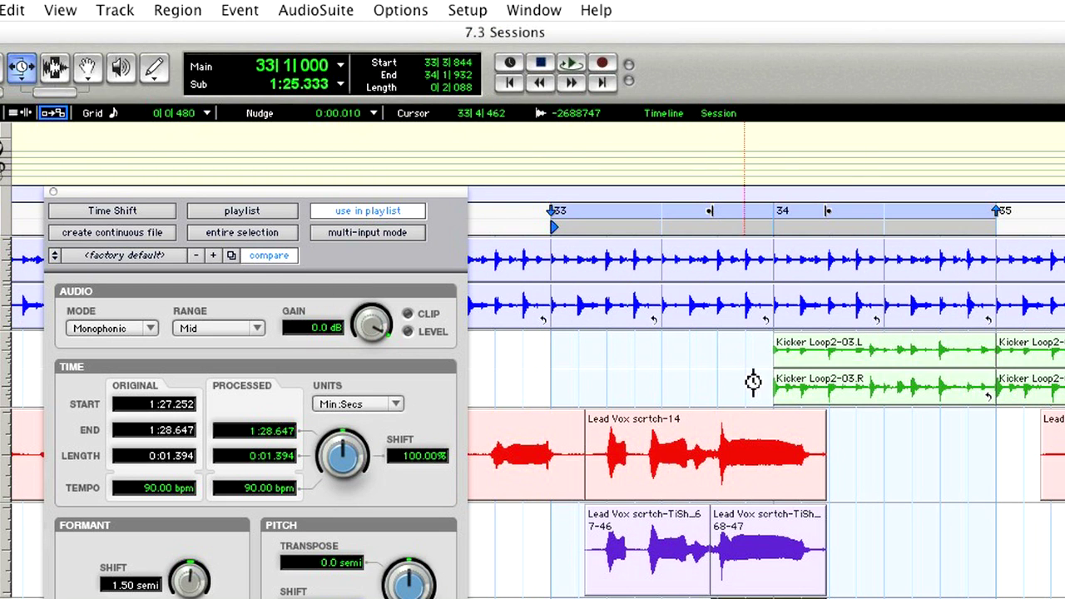
pyautogui.click(772, 358)
pyautogui.moveTo(566, 355); pyautogui.dragTo(563, 356)
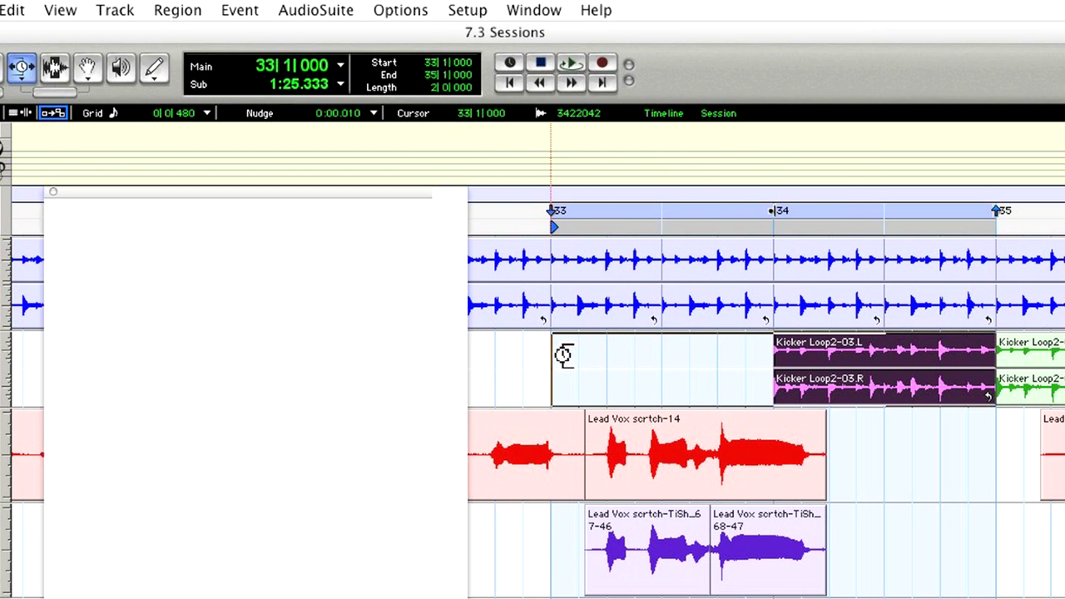